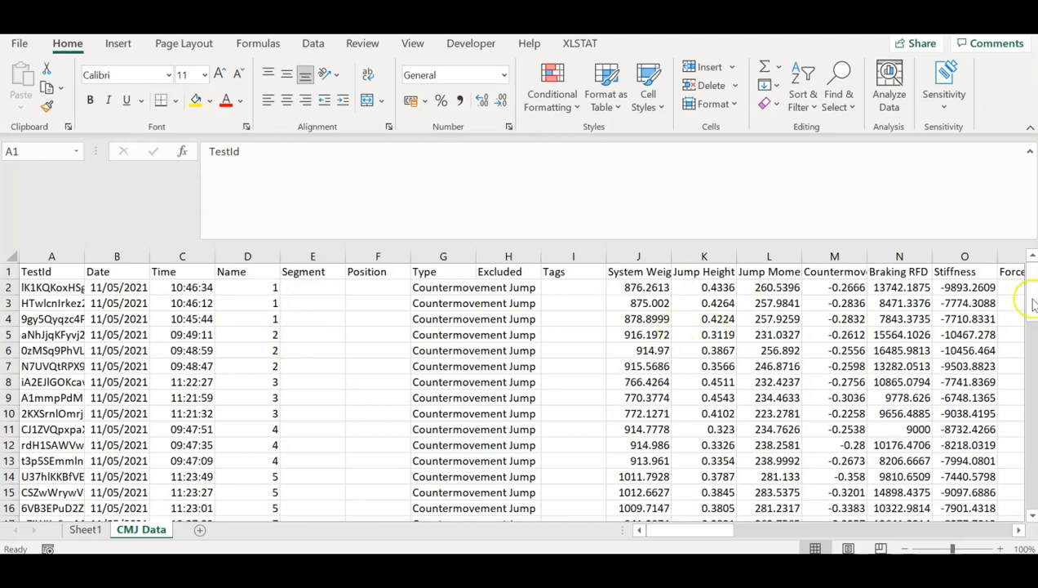
Examine the full extent of the jump test rows and metric columns in CMJ Data, plus the summary layout on Sheet1.
{"action": "left_click_drag", "start_coordinate": [1026, 320], "coordinate": [1025, 501]}
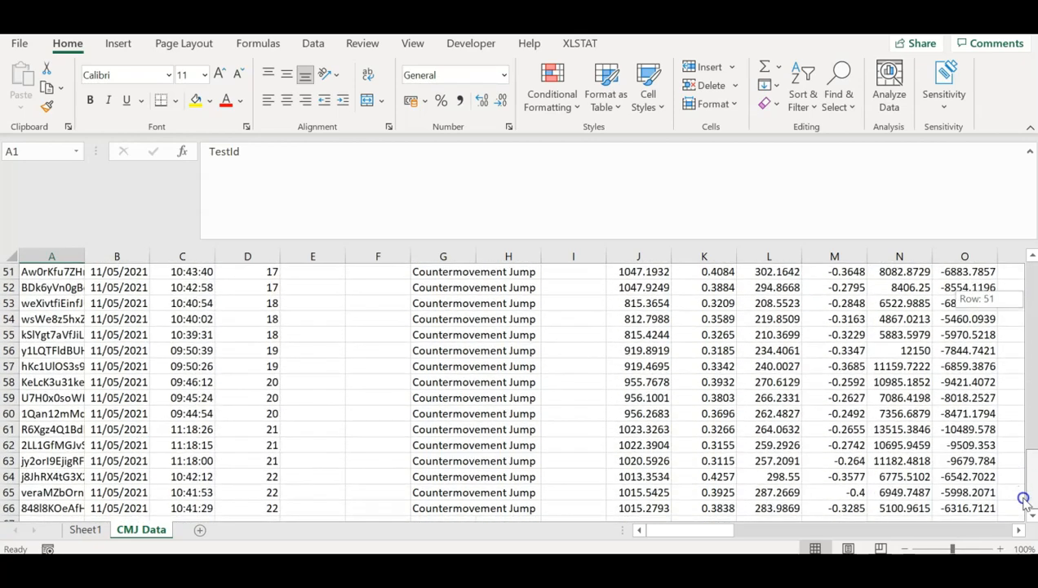
{"action": "left_click_drag", "start_coordinate": [1033, 425], "coordinate": [1030, 273]}
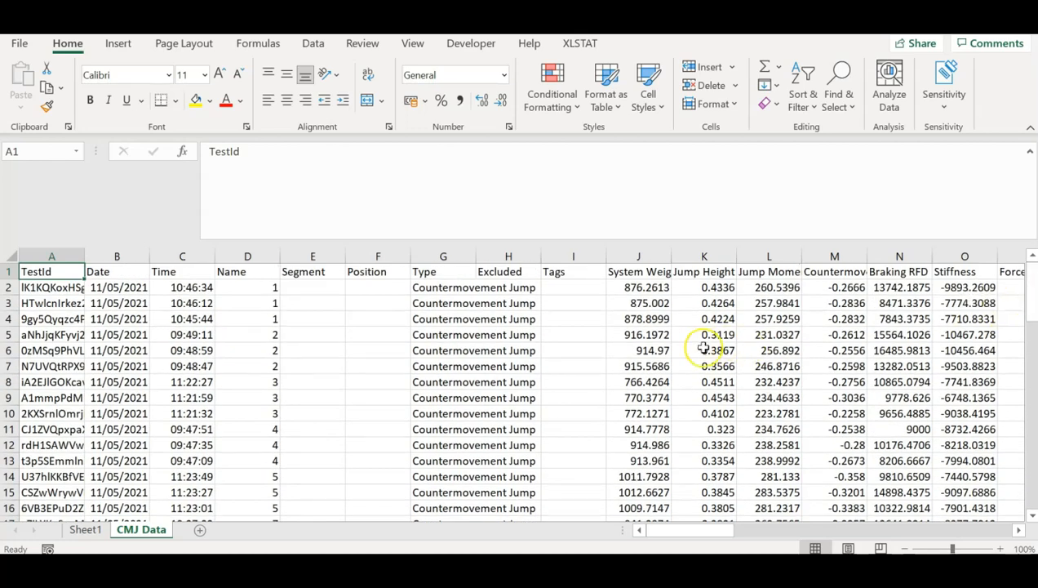
{"action": "left_click_drag", "start_coordinate": [686, 533], "coordinate": [1007, 510]}
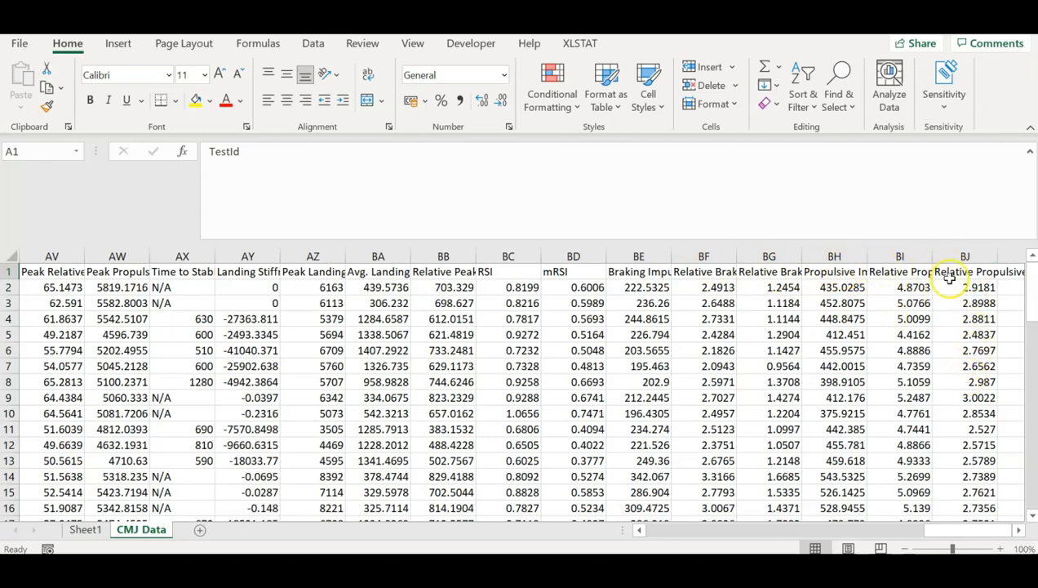
{"action": "left_click_drag", "start_coordinate": [951, 530], "coordinate": [641, 540]}
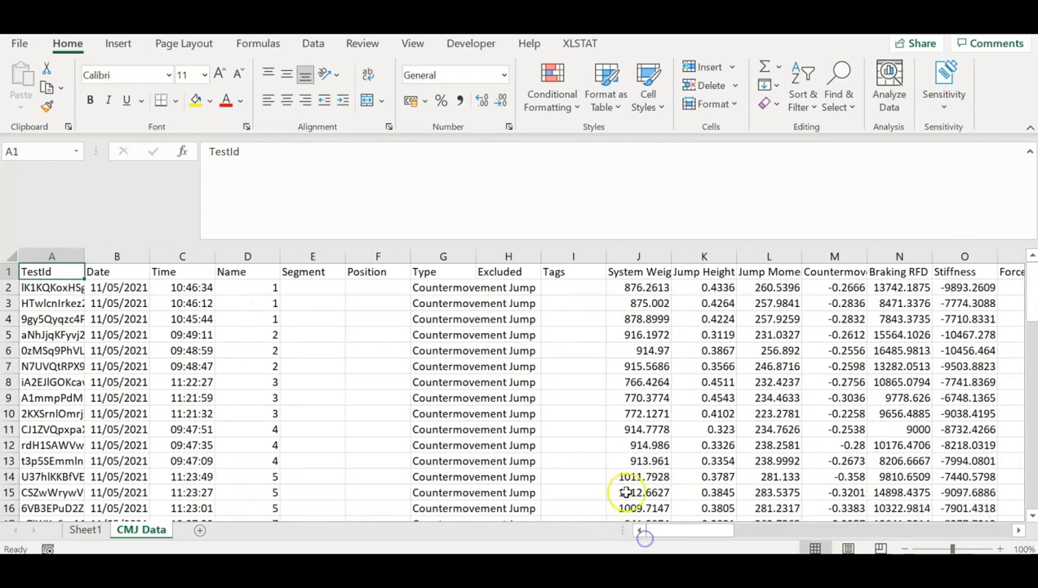
{"action": "left_click", "coordinate": [85, 529]}
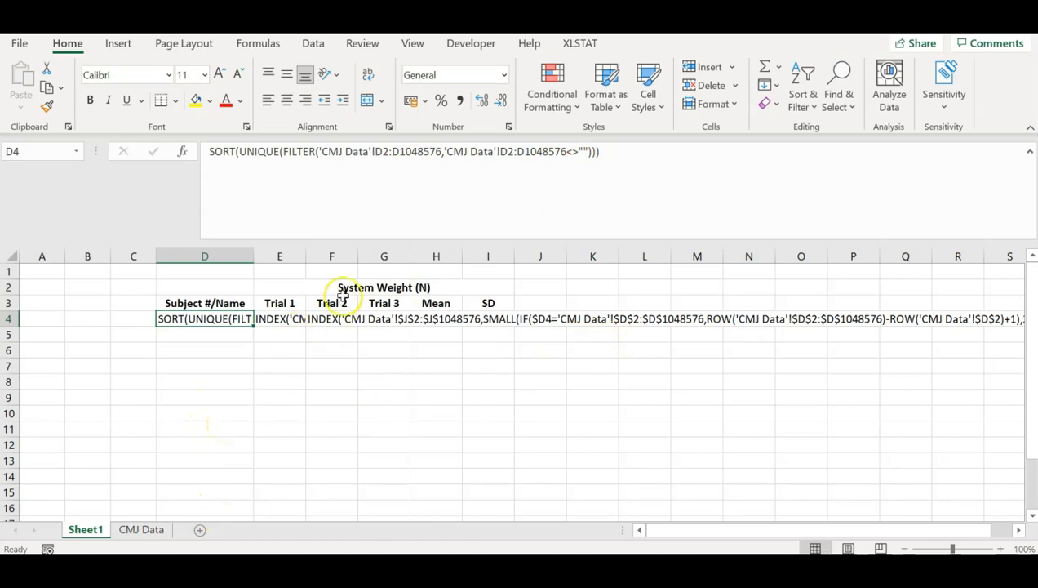
Examine how each subject's repeated trials are stored as separate rows in CMJ Data, using the Name column.
{"action": "left_click", "coordinate": [140, 529]}
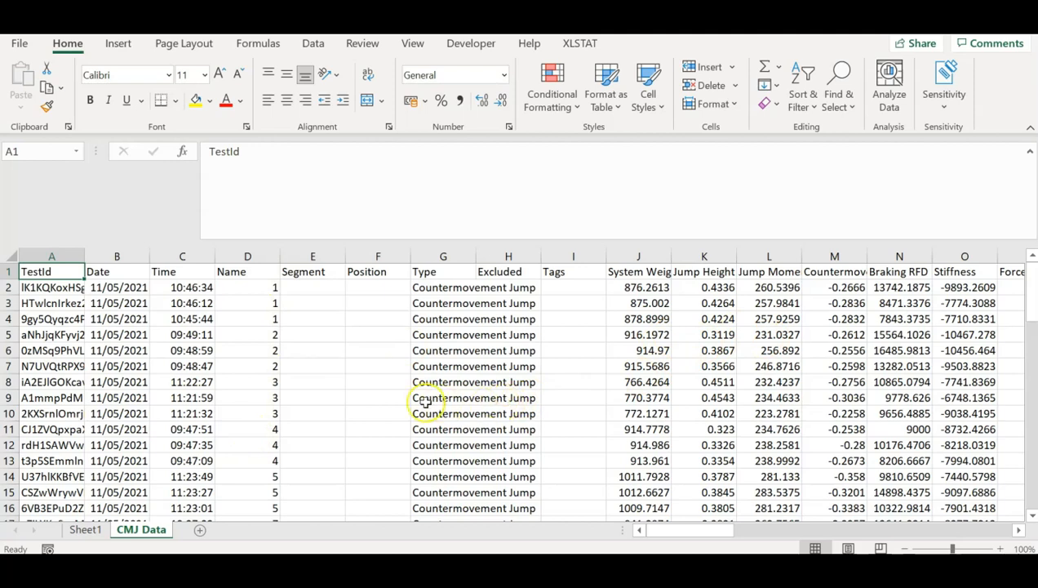
{"action": "left_click", "coordinate": [276, 288]}
{"action": "left_click", "coordinate": [11, 287]}
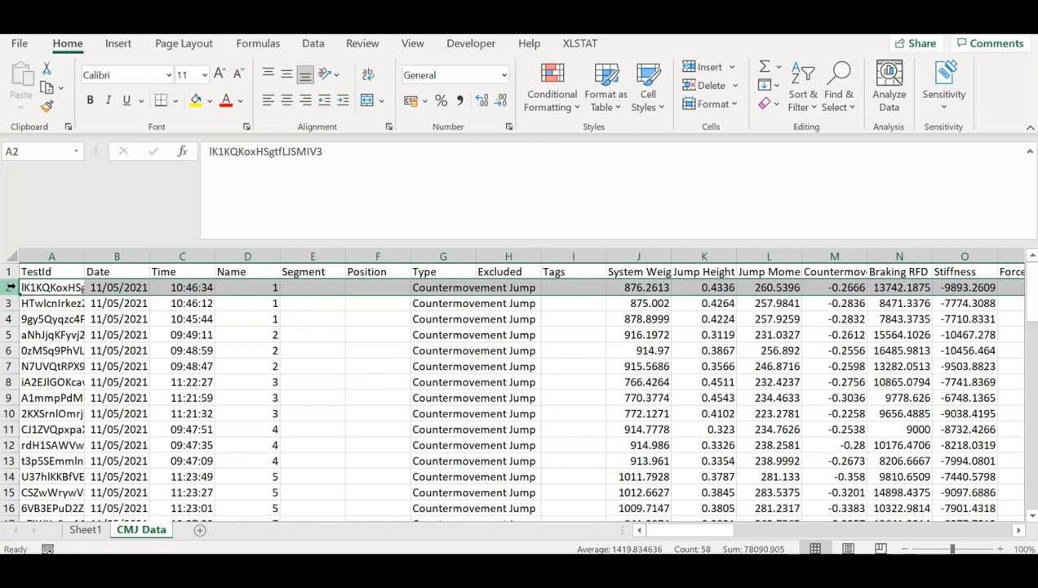
{"action": "key", "text": "Down"}
{"action": "left_click", "coordinate": [11, 288]}
{"action": "key", "text": "Down"}
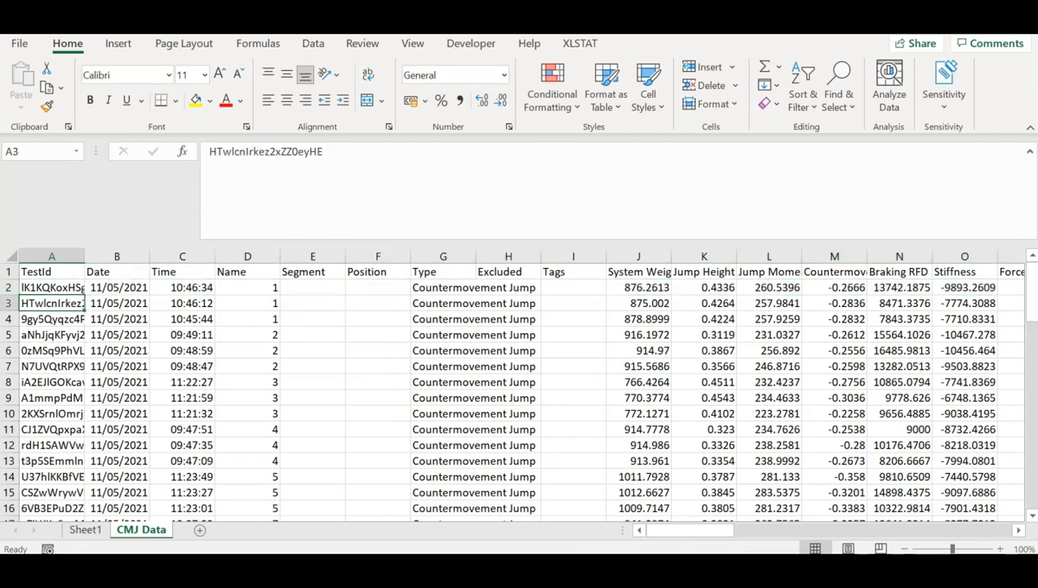
{"action": "left_click_drag", "start_coordinate": [238, 291], "coordinate": [254, 416]}
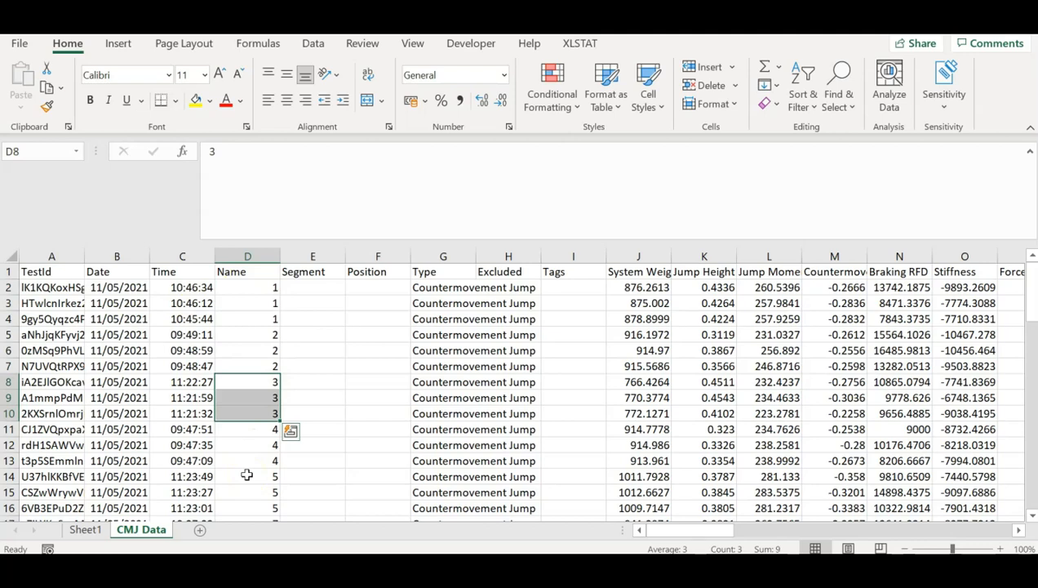
Activate the Subject #/Name formula in Sheet1 cell D4 as =SORT(UNIQUE(FILTER('CMJ Data'!D2:D1048576,'CMJ Data'!D2:D1048576<>""))), checking its source column in CMJ Data.
{"action": "left_click", "coordinate": [84, 530]}
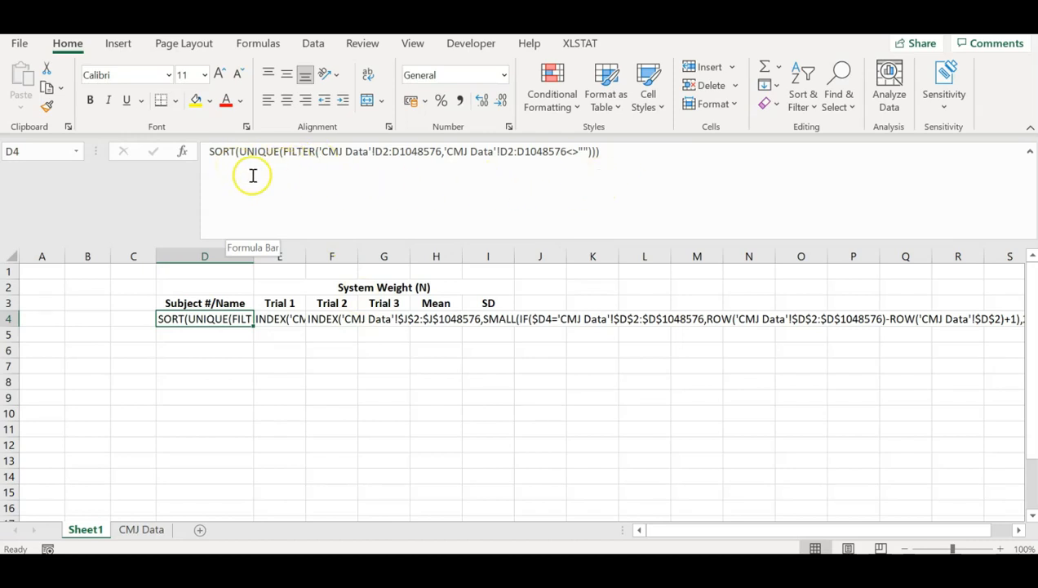
{"action": "left_click", "coordinate": [208, 154]}
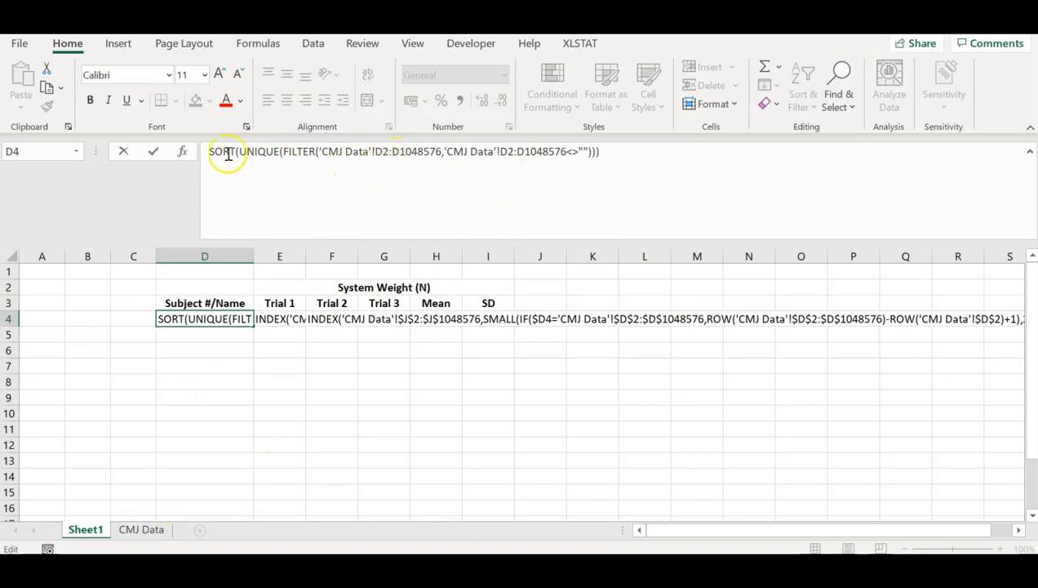
{"action": "left_click", "coordinate": [136, 530]}
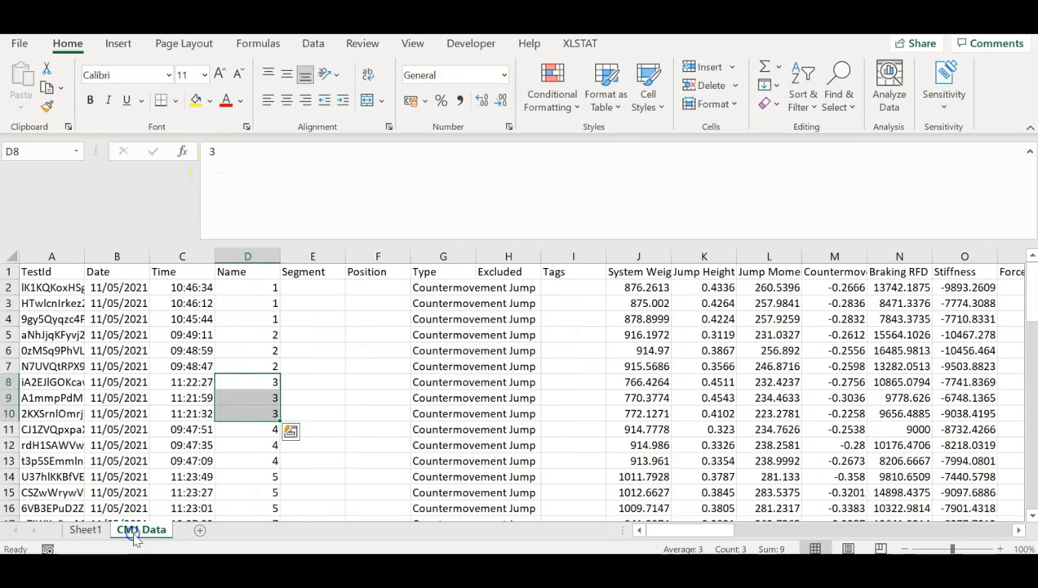
{"action": "left_click", "coordinate": [254, 257]}
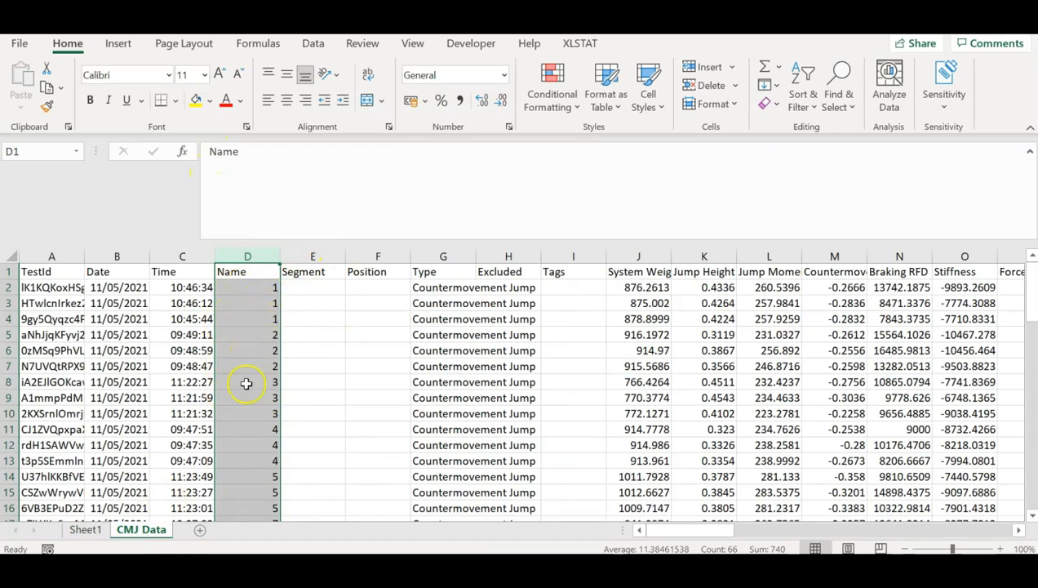
{"action": "left_click", "coordinate": [87, 538]}
{"action": "left_click", "coordinate": [208, 153]}
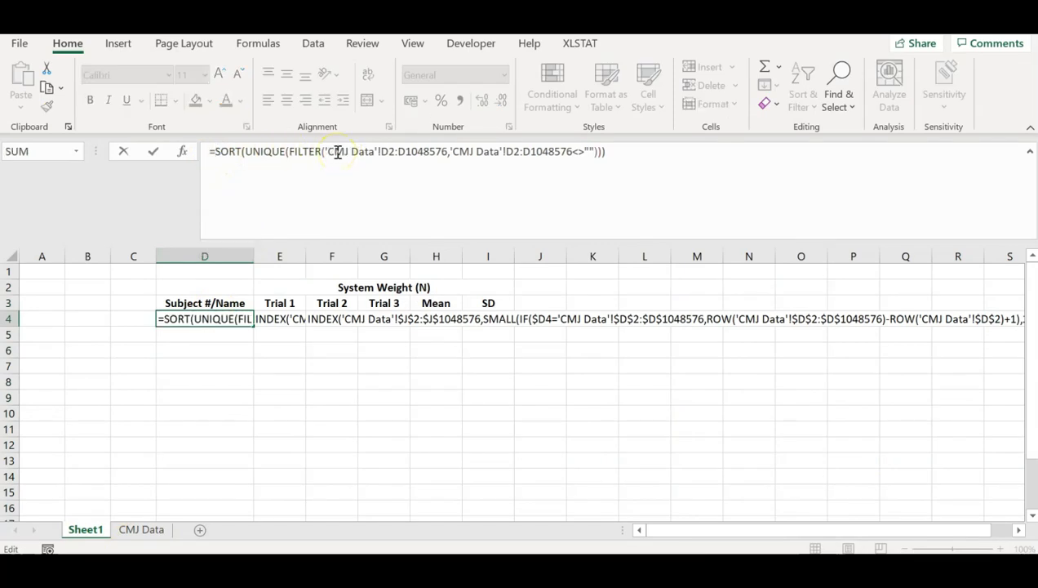
{"action": "key", "text": "Return"}
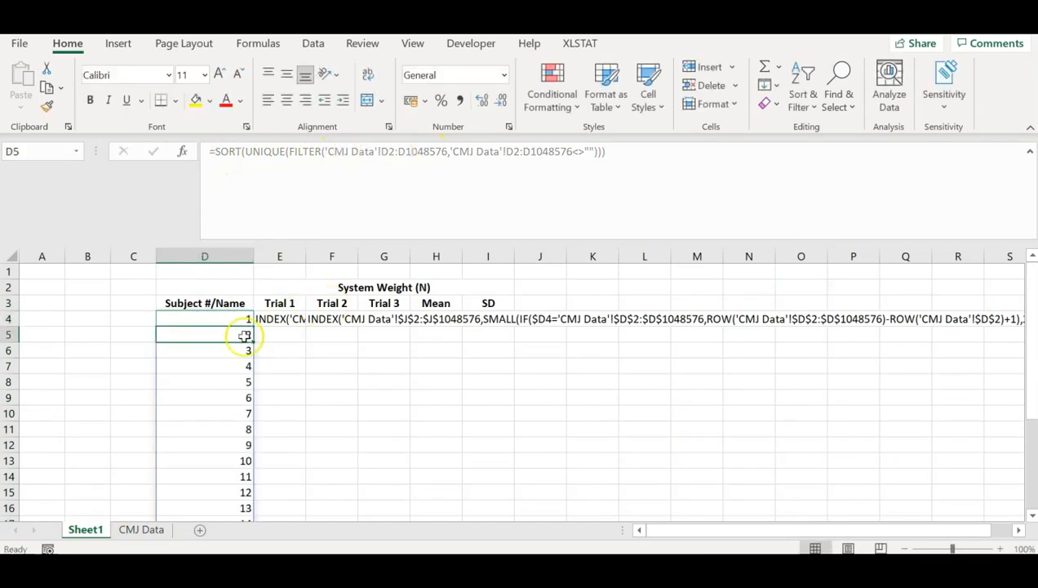
Review the complete list of unique subjects spilled below the Subject #/Name heading.
{"action": "scroll", "coordinate": [242, 337], "scroll_direction": "down", "scroll_amount": 3}
{"action": "scroll", "coordinate": [242, 337], "scroll_direction": "down", "scroll_amount": 1}
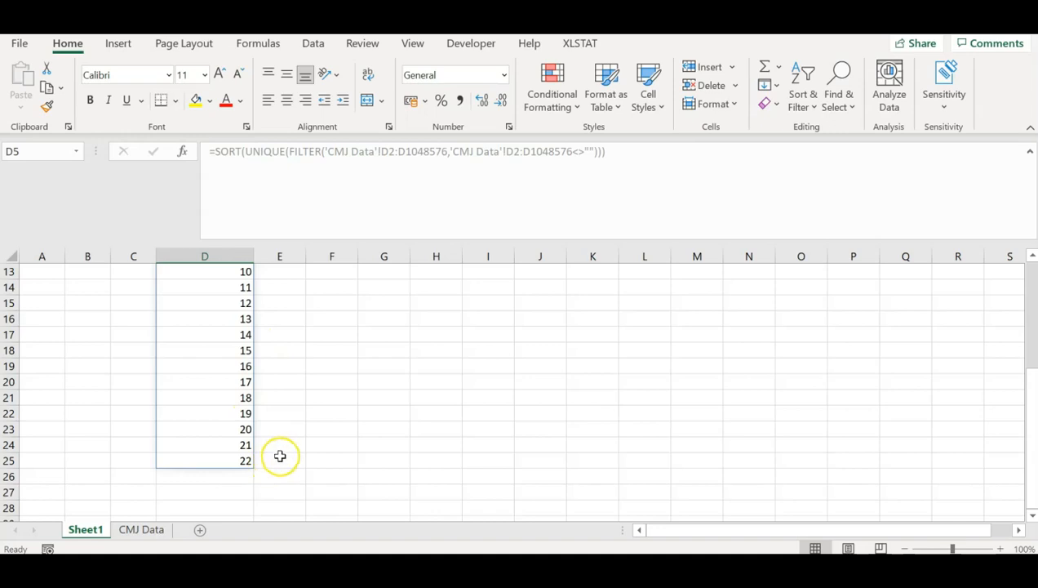
{"action": "scroll", "coordinate": [303, 454], "scroll_direction": "up", "scroll_amount": 4}
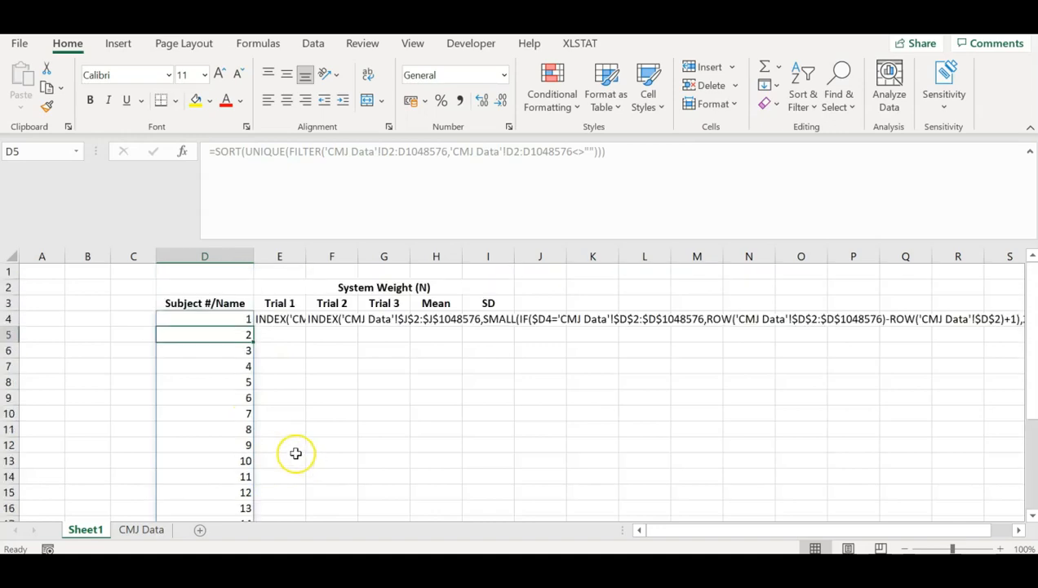
{"action": "scroll", "coordinate": [253, 386], "scroll_direction": "down", "scroll_amount": 5}
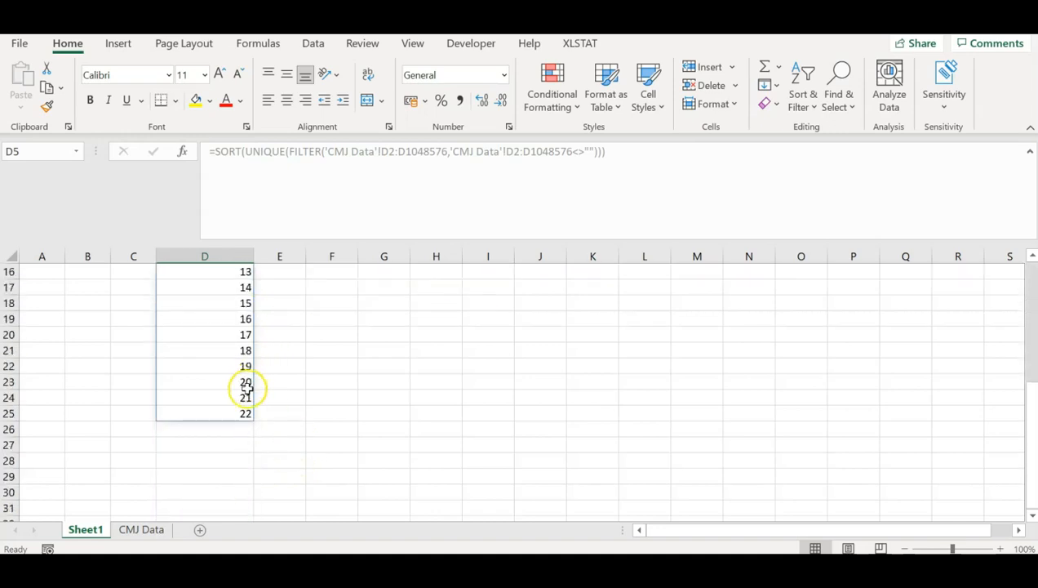
{"action": "scroll", "coordinate": [290, 419], "scroll_direction": "up", "scroll_amount": 5}
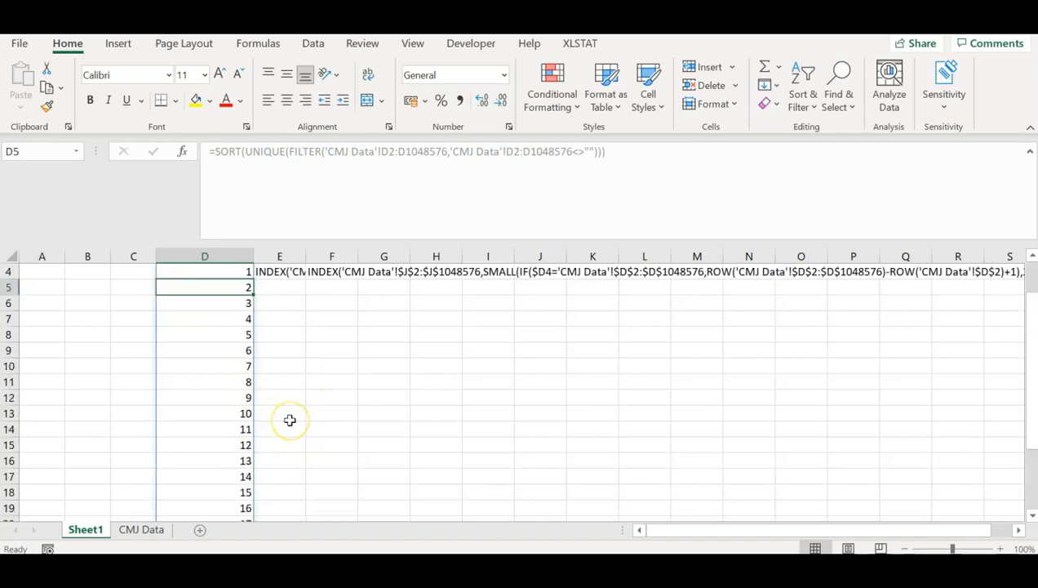
{"action": "scroll", "coordinate": [231, 346], "scroll_direction": "down", "scroll_amount": 4}
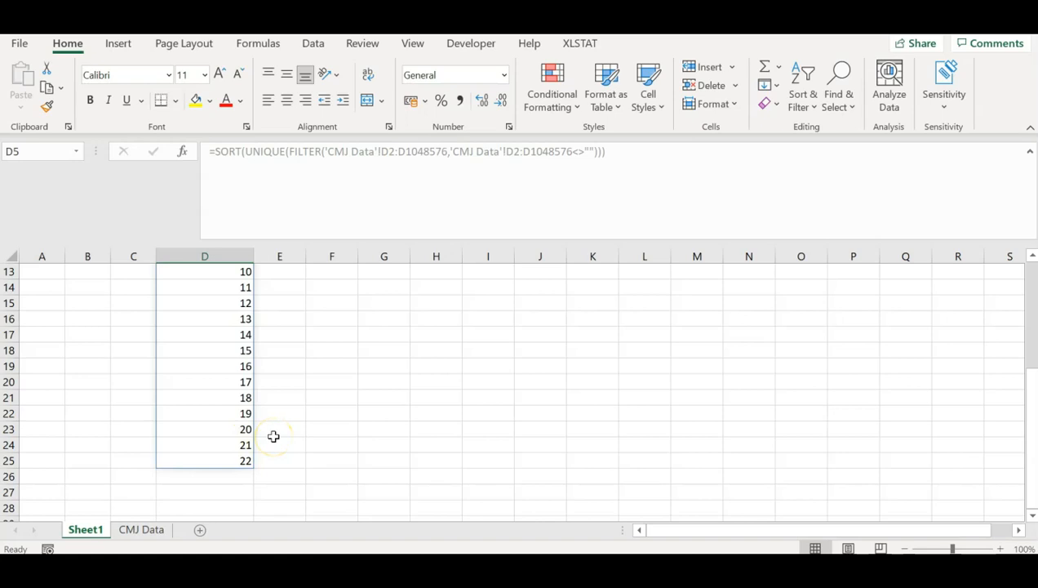
{"action": "scroll", "coordinate": [273, 436], "scroll_direction": "up", "scroll_amount": 4}
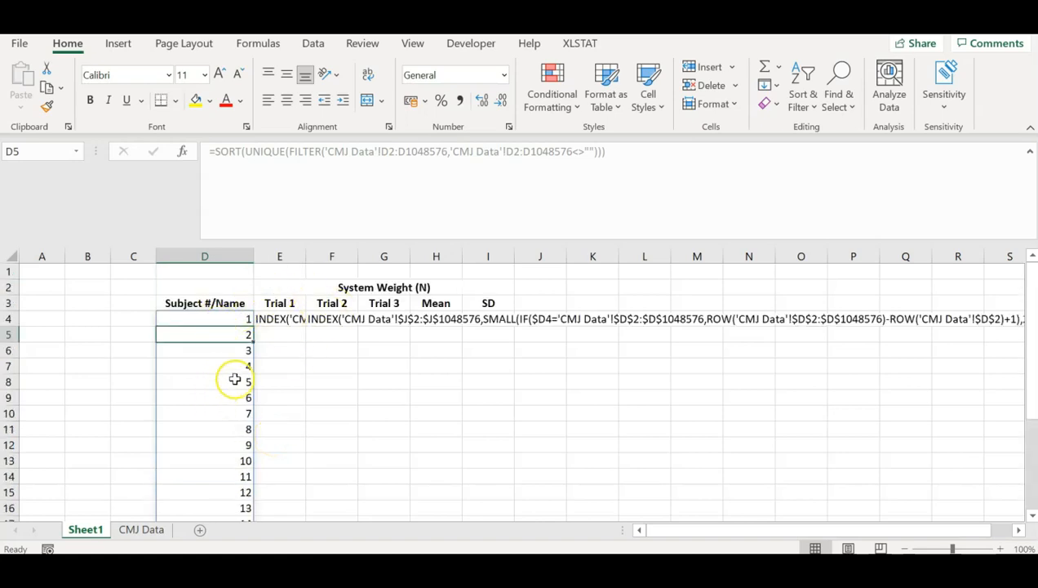
Activate the Trial 1 System Weight formula in E4 as =INDEX('CMJ Data'!$J$2:$J$1048576,MATCH(TRUE,EXACT($D4,'CMJ Data'!$D$2:$D$1048576),0)).
{"action": "left_click", "coordinate": [284, 319]}
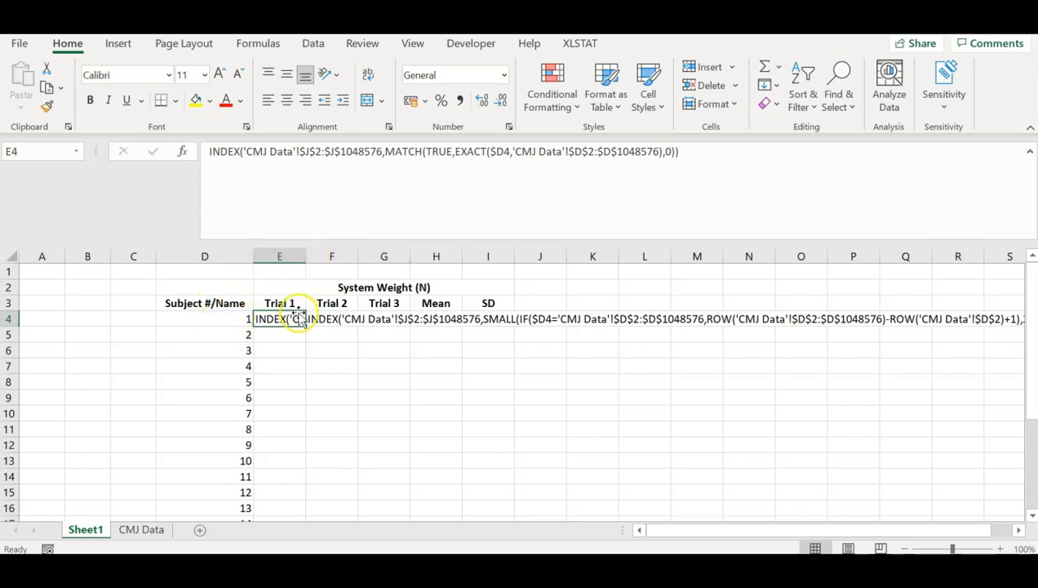
{"action": "left_click", "coordinate": [141, 531]}
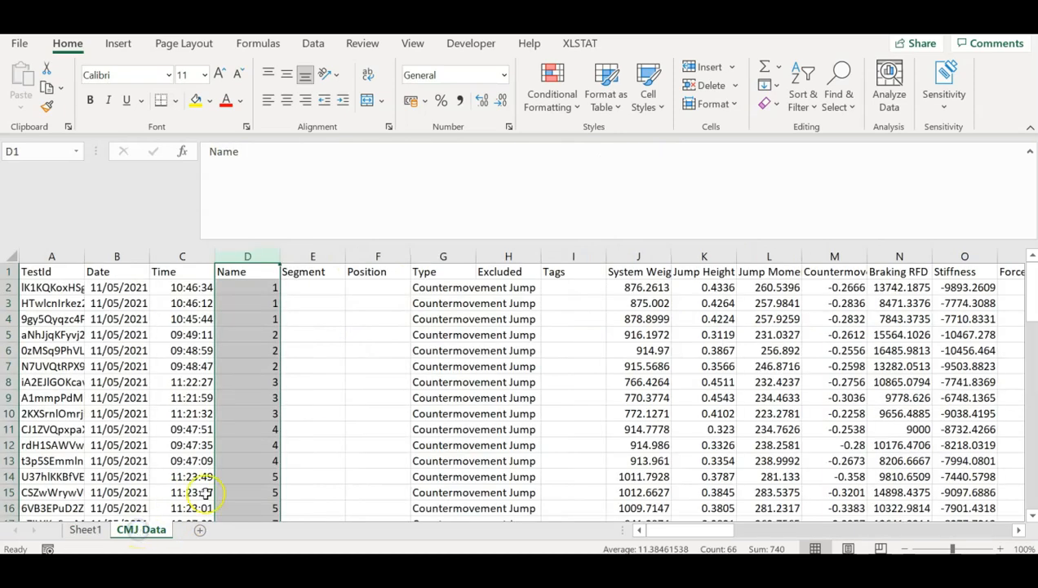
{"action": "left_click", "coordinate": [639, 256]}
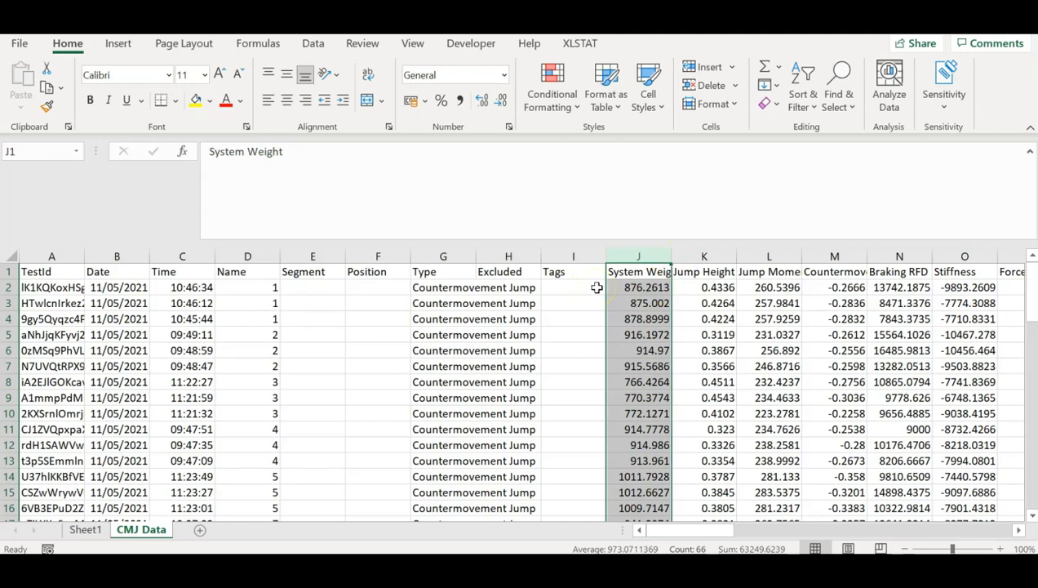
{"action": "left_click", "coordinate": [85, 533]}
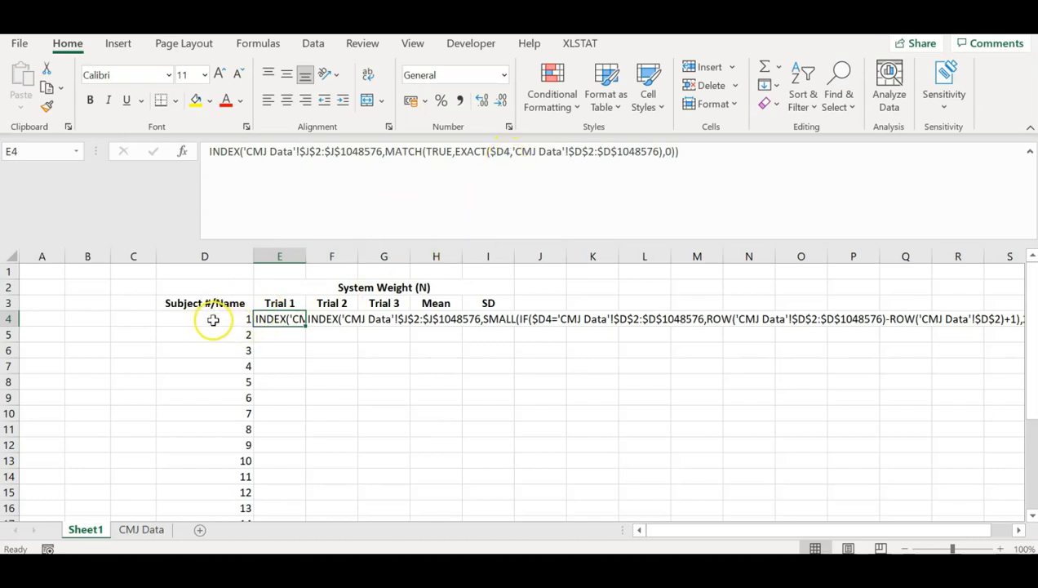
{"action": "left_click", "coordinate": [209, 153]}
{"action": "type", "text": "="}
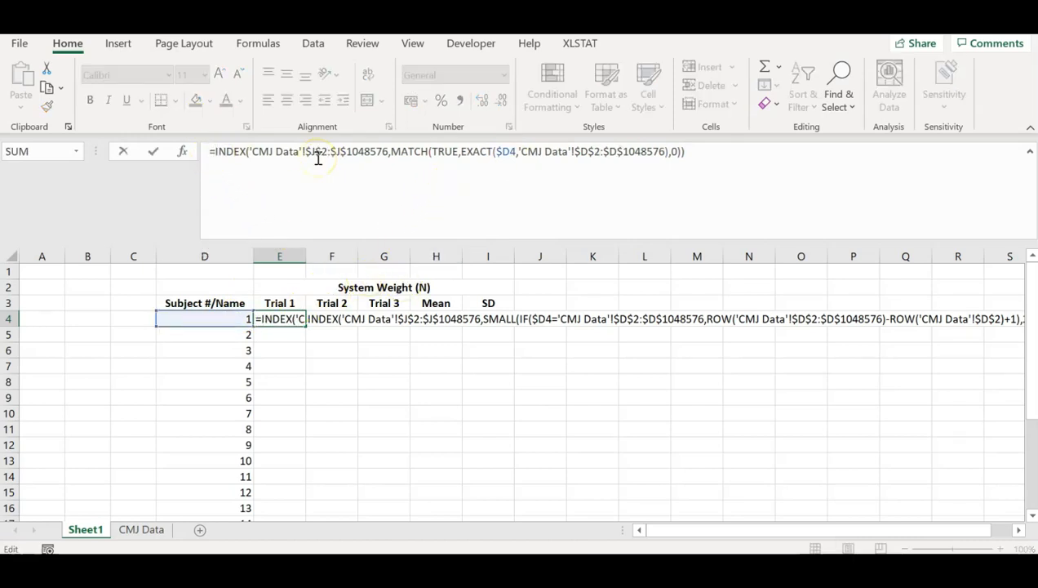
{"action": "key", "text": "Return"}
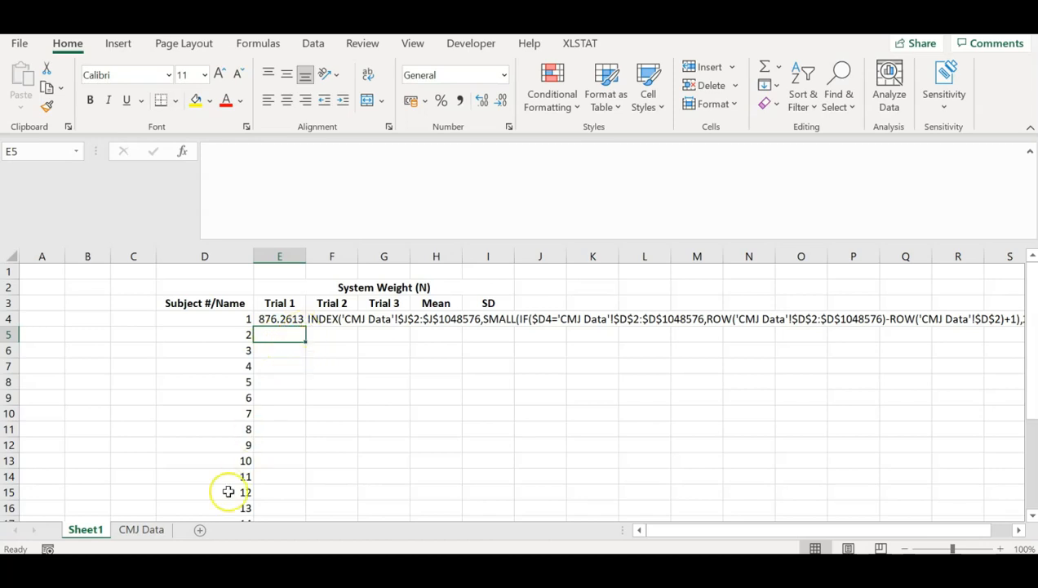
Check the Trial 1 result against the first subject's first System Weight entry in CMJ Data, then return to Sheet1.
{"action": "left_click", "coordinate": [141, 531]}
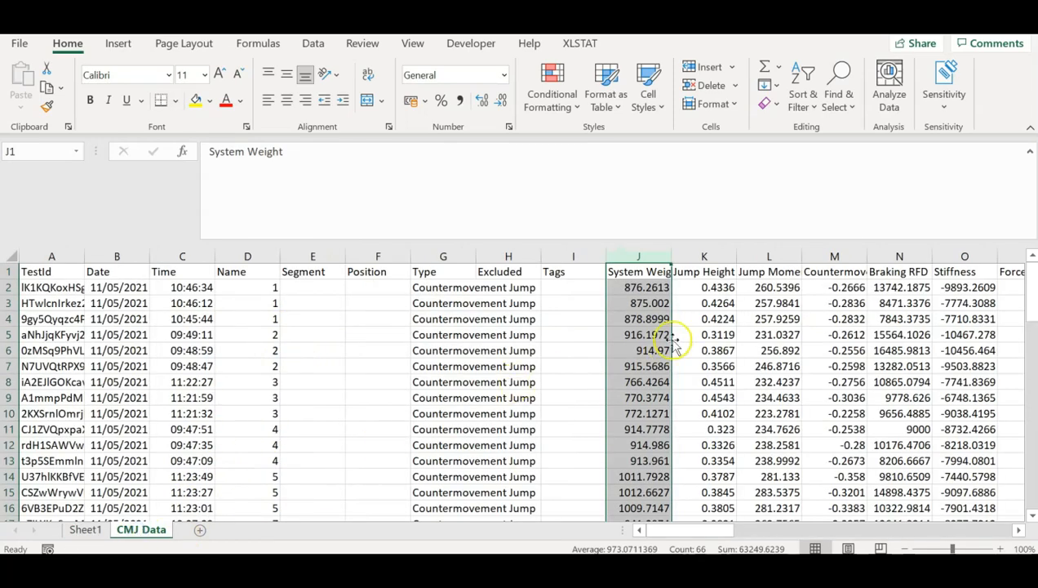
{"action": "left_click", "coordinate": [657, 289]}
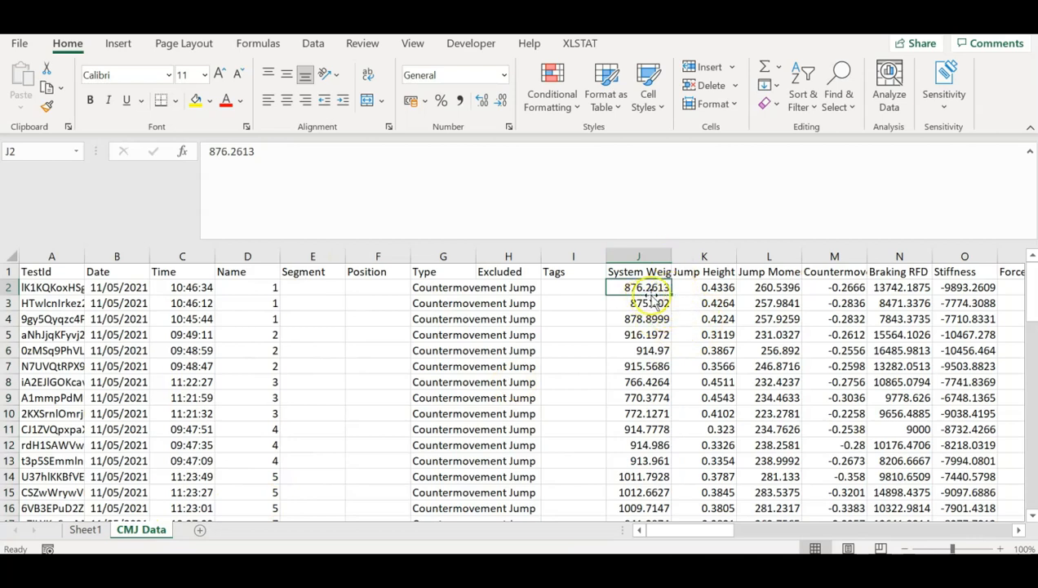
{"action": "left_click", "coordinate": [82, 531]}
Activate the Trial 2 formula in F4 as =INDEX('CMJ Data'!$J$2:$J$1048576,SMALL(IF($D4='CMJ Data'!$D$2:$D$1048576,ROW('CMJ Data'!$D$2:$D$1048576)-ROW('CMJ Data'!$D$2)+1),2)).
{"action": "left_click", "coordinate": [325, 320]}
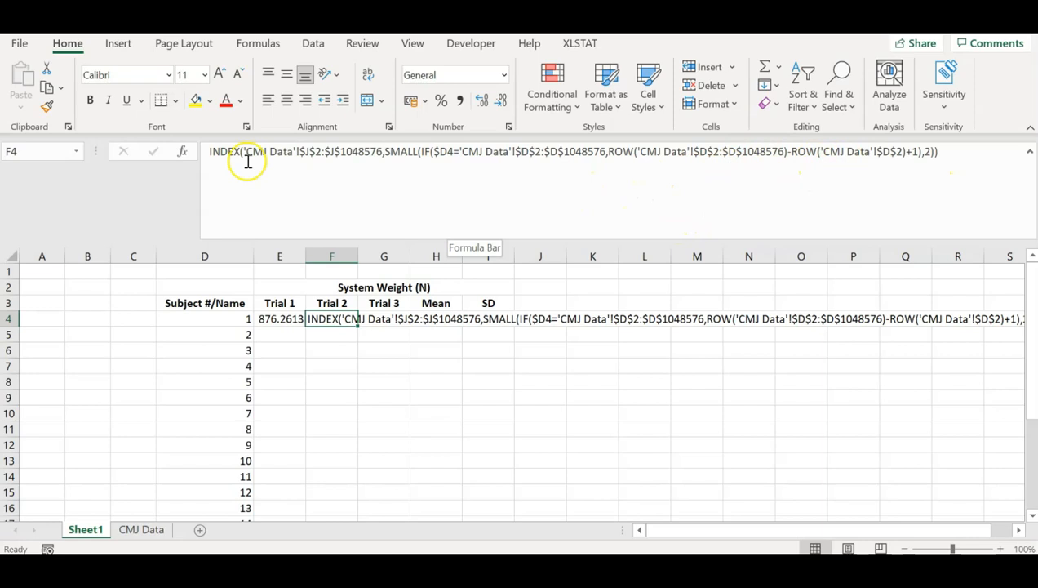
{"action": "left_click", "coordinate": [208, 151]}
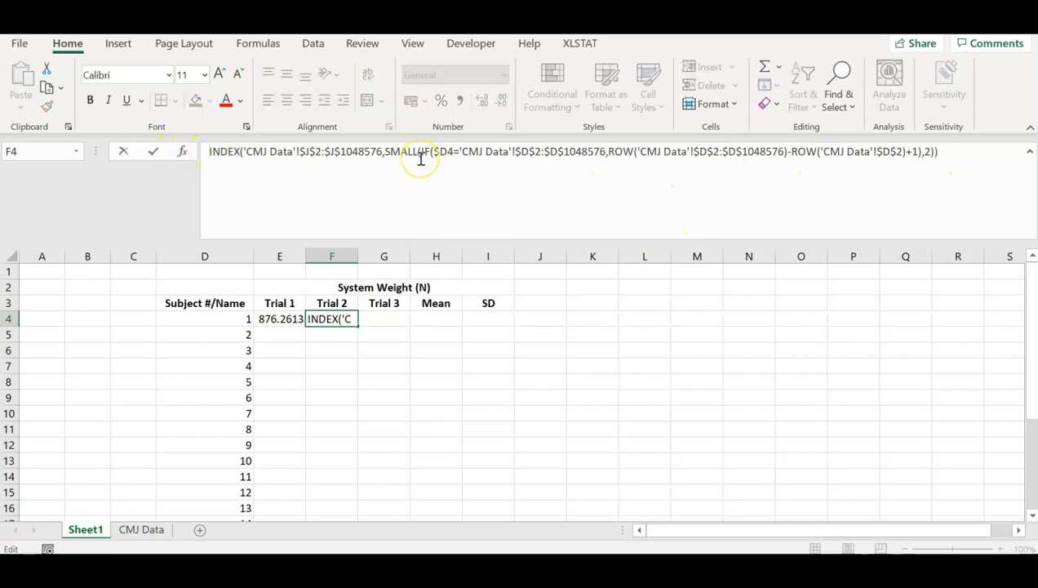
{"action": "key", "text": "Return"}
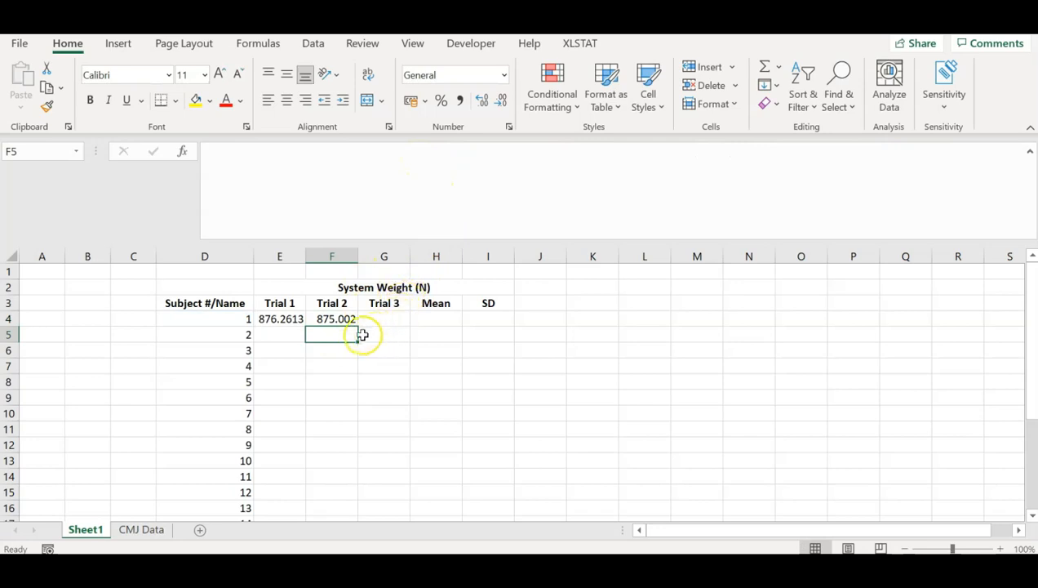
Compare the Trial 2 result with the first subject's second System Weight entry in CMJ Data and return to Sheet1.
{"action": "left_click", "coordinate": [142, 529]}
{"action": "left_click", "coordinate": [648, 304]}
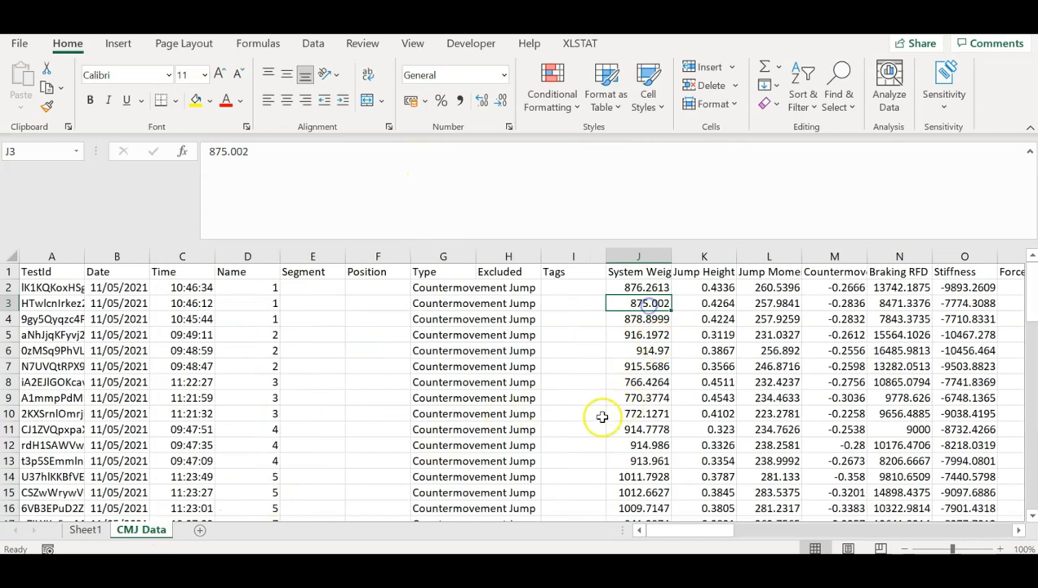
{"action": "left_click", "coordinate": [82, 529]}
Reuse the Trial 2 formula from F4 in G4 for Trial 3, with the final SMALL argument set to 3.
{"action": "left_click", "coordinate": [332, 319]}
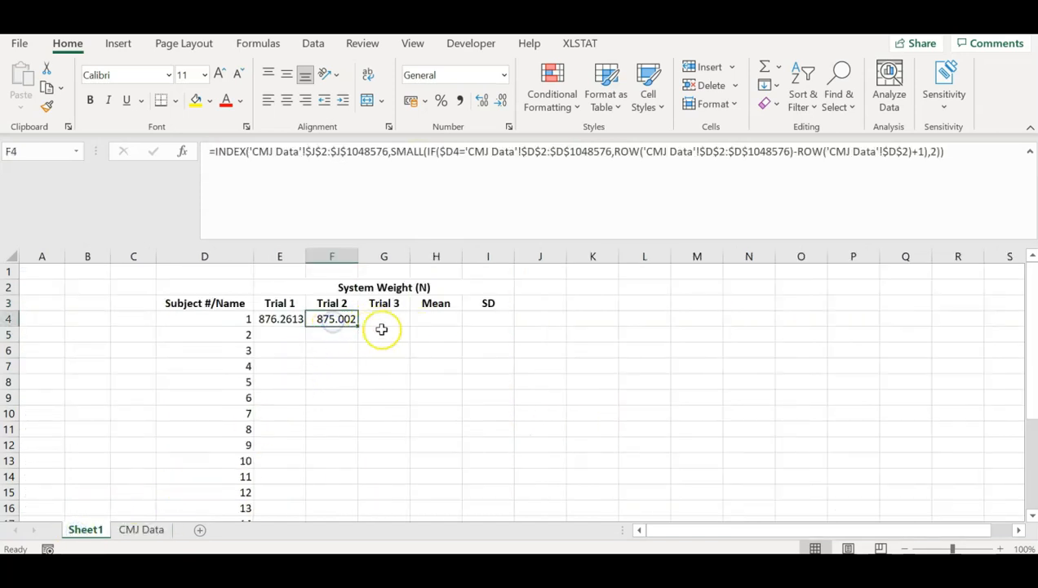
{"action": "left_click_drag", "start_coordinate": [969, 155], "coordinate": [131, 152]}
{"action": "key", "text": "ctrl+c"}
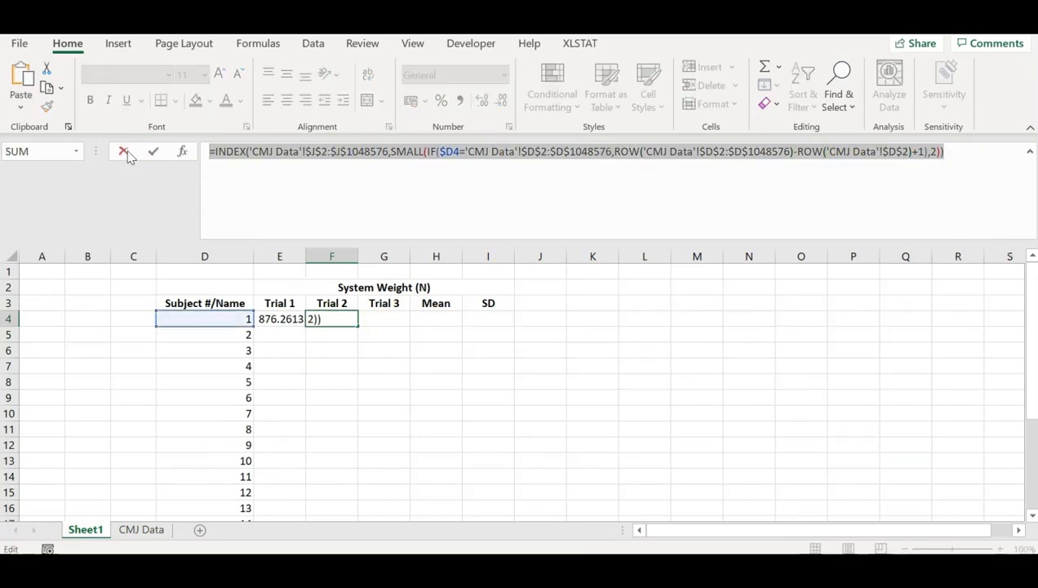
{"action": "key", "text": "Return"}
{"action": "left_click", "coordinate": [378, 323]}
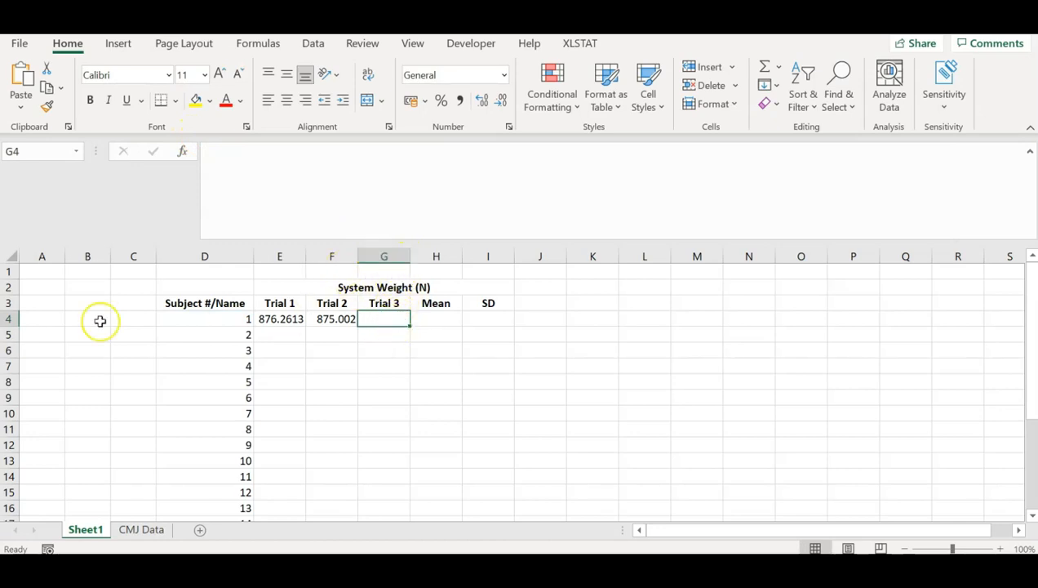
{"action": "left_click", "coordinate": [364, 193]}
{"action": "key", "text": "ctrl+v"}
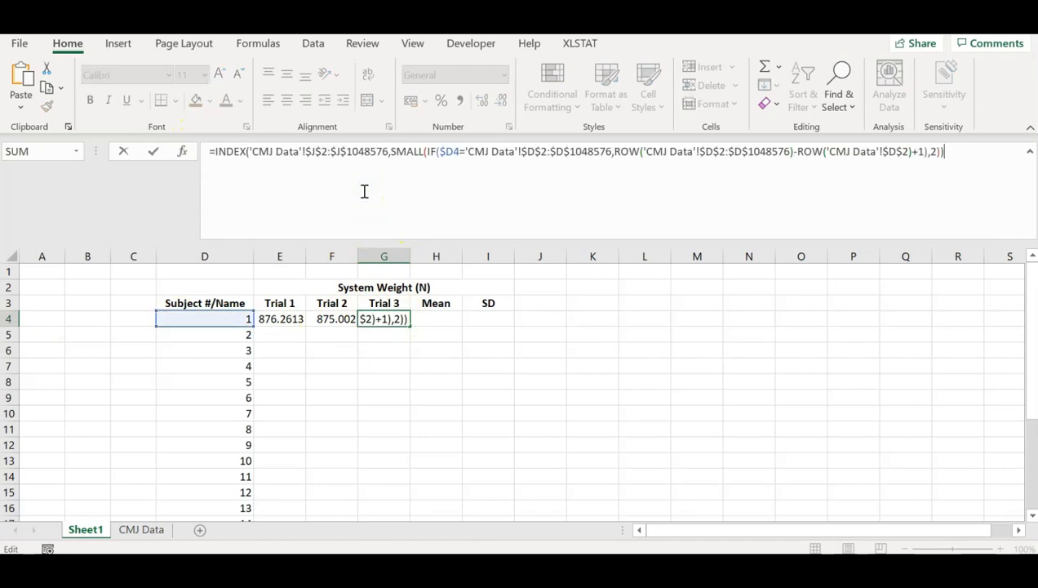
{"action": "left_click", "coordinate": [933, 153]}
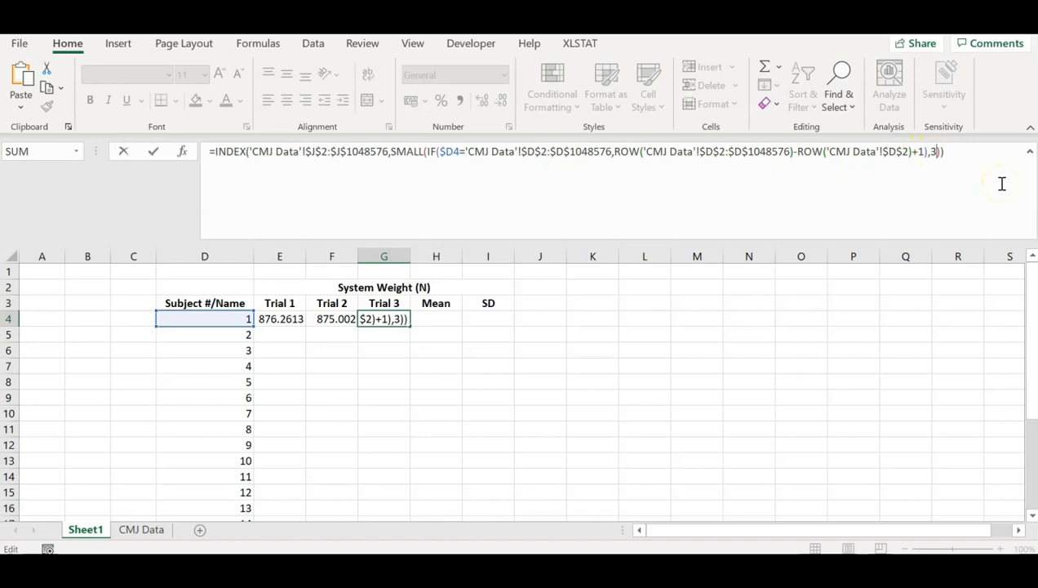
{"action": "key", "text": "Return"}
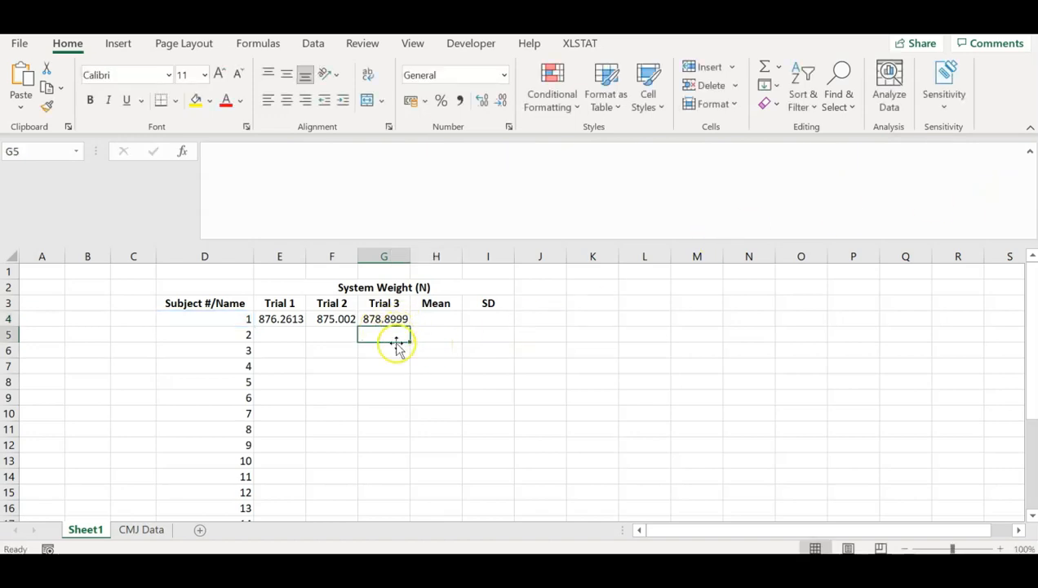
Compare the Trial 3 result with the first subject's third System Weight entry in CMJ Data and return to Sheet1.
{"action": "left_click", "coordinate": [152, 530]}
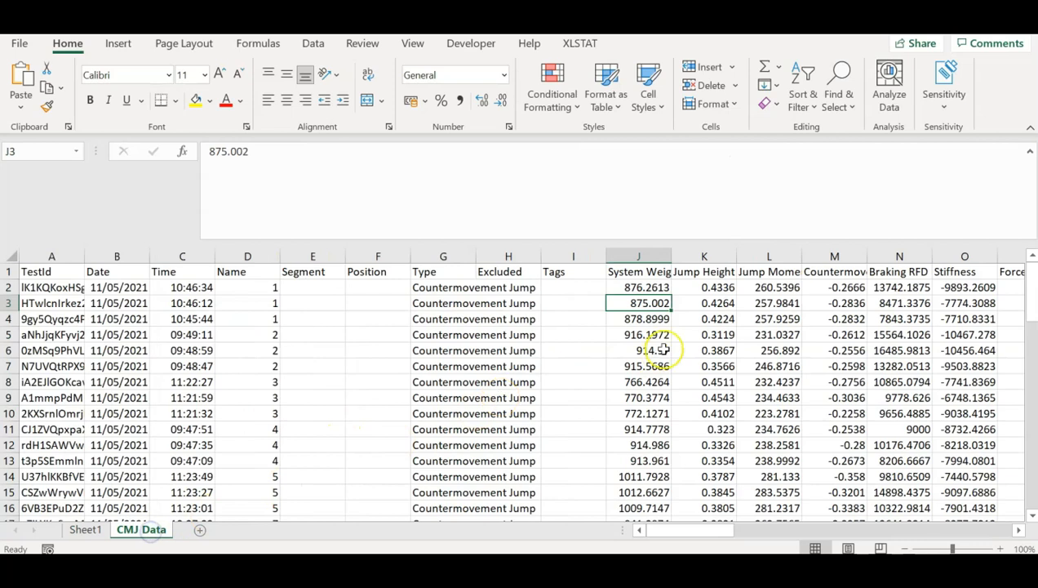
{"action": "left_click", "coordinate": [643, 321]}
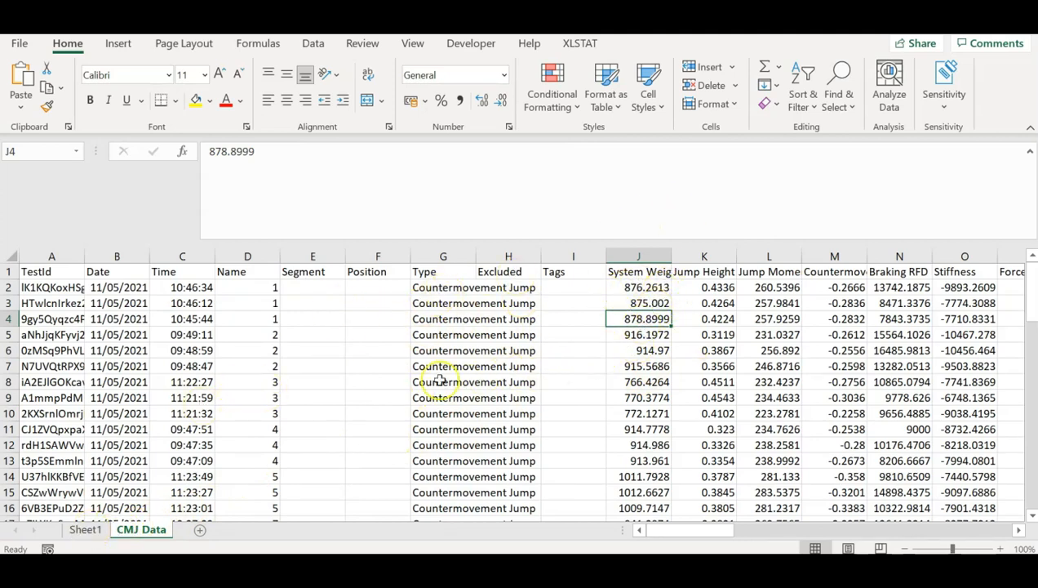
{"action": "left_click", "coordinate": [85, 530]}
Calculate the first subject's Mean in H4 with AVERAGE over the three trials in E4:G4.
{"action": "left_click", "coordinate": [452, 318]}
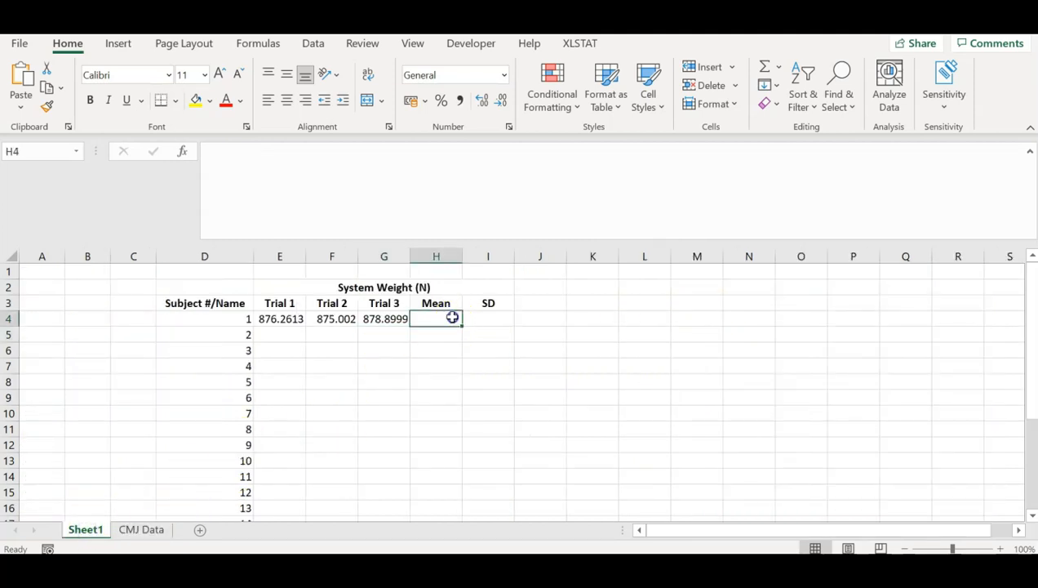
{"action": "type", "text": "=average("}
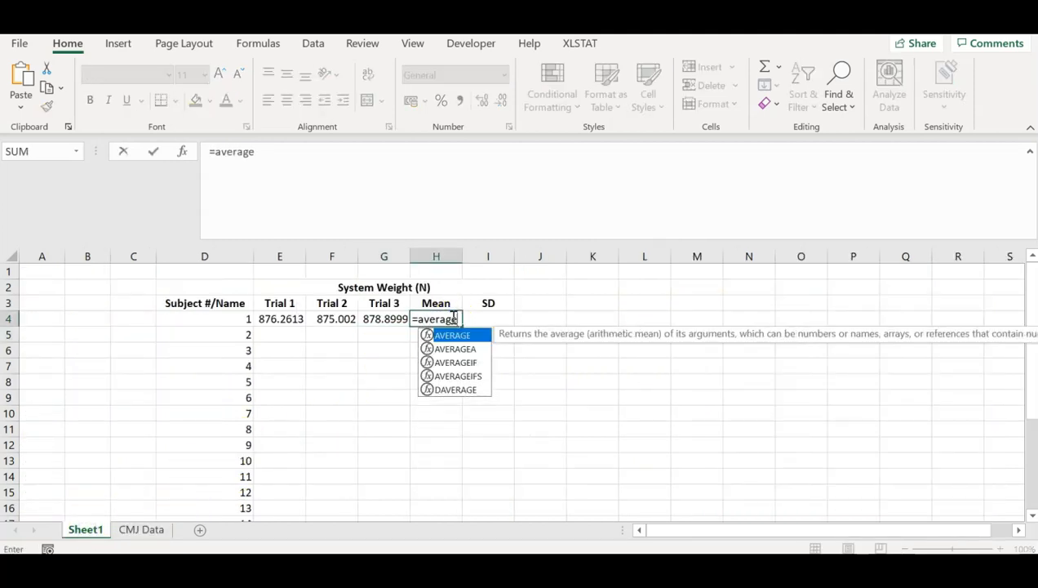
{"action": "left_click_drag", "start_coordinate": [276, 319], "coordinate": [375, 317]}
{"action": "key", "text": "Return"}
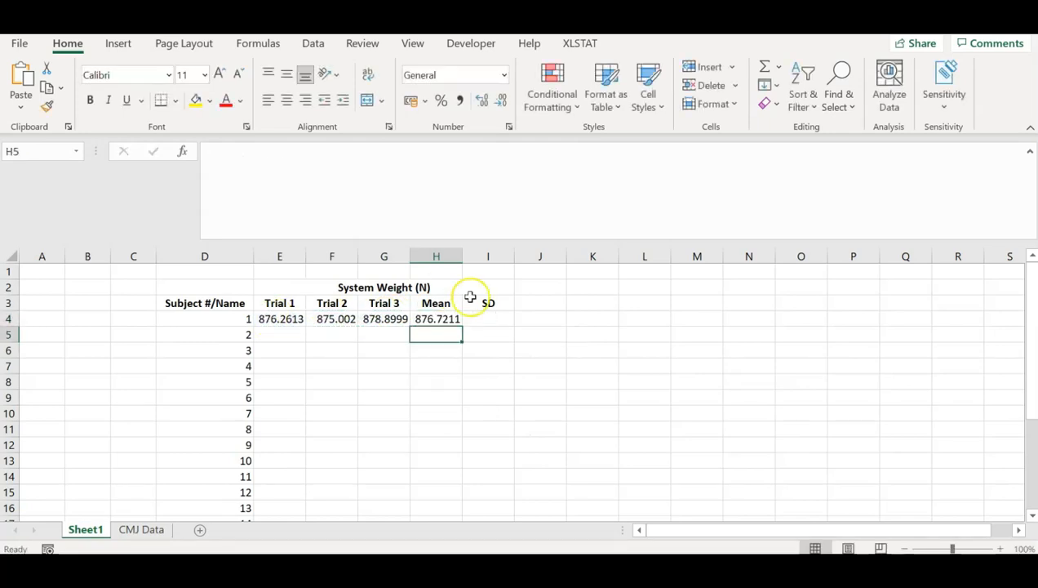
Calculate the first subject's SD in I4 with =STDEV(E4:G4).
{"action": "left_click", "coordinate": [480, 317]}
{"action": "type", "text": "=s"}
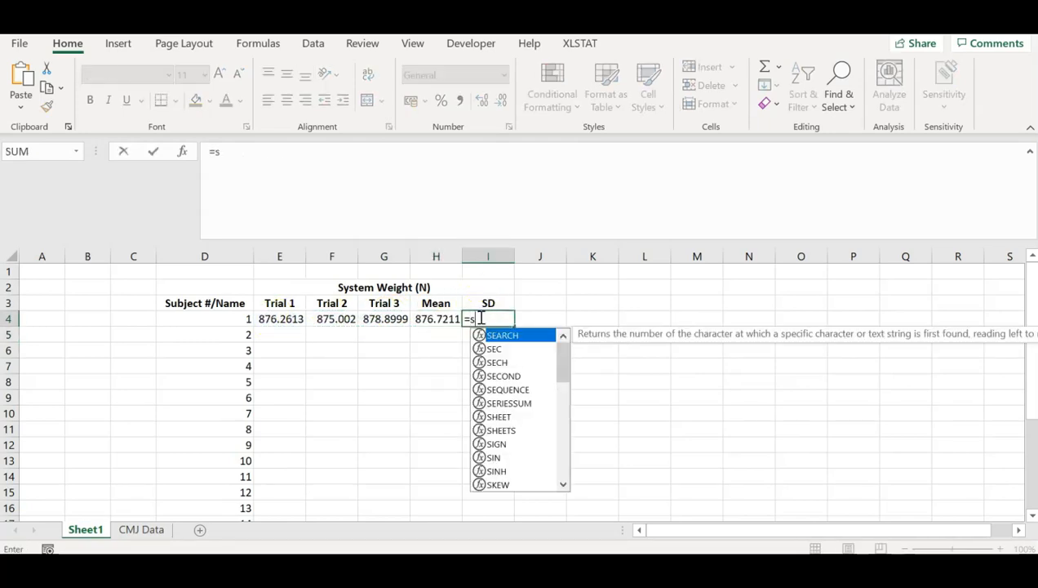
{"action": "type", "text": "tdev("}
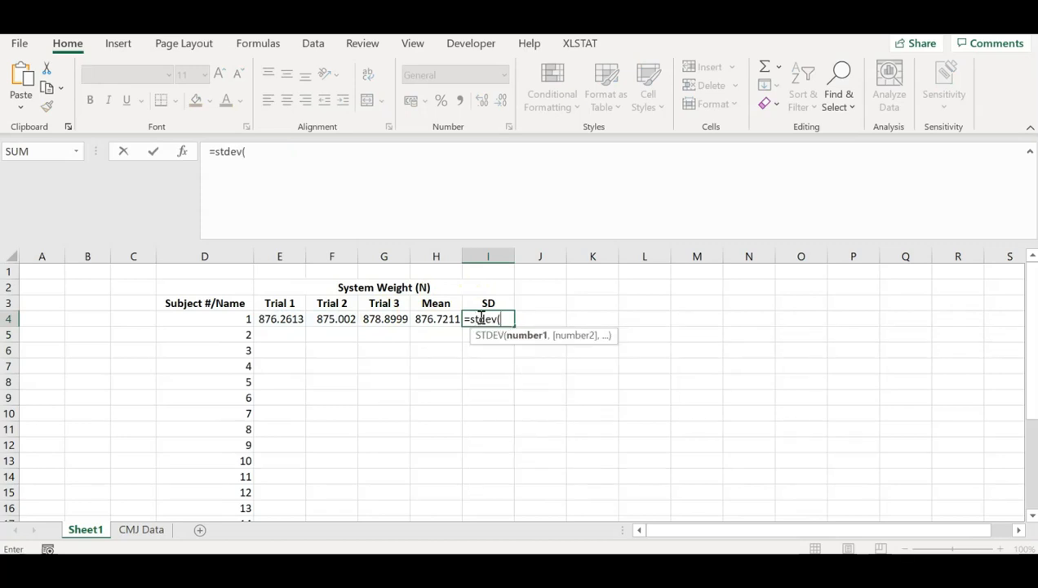
{"action": "left_click_drag", "start_coordinate": [297, 319], "coordinate": [411, 310]}
{"action": "key", "text": "Return"}
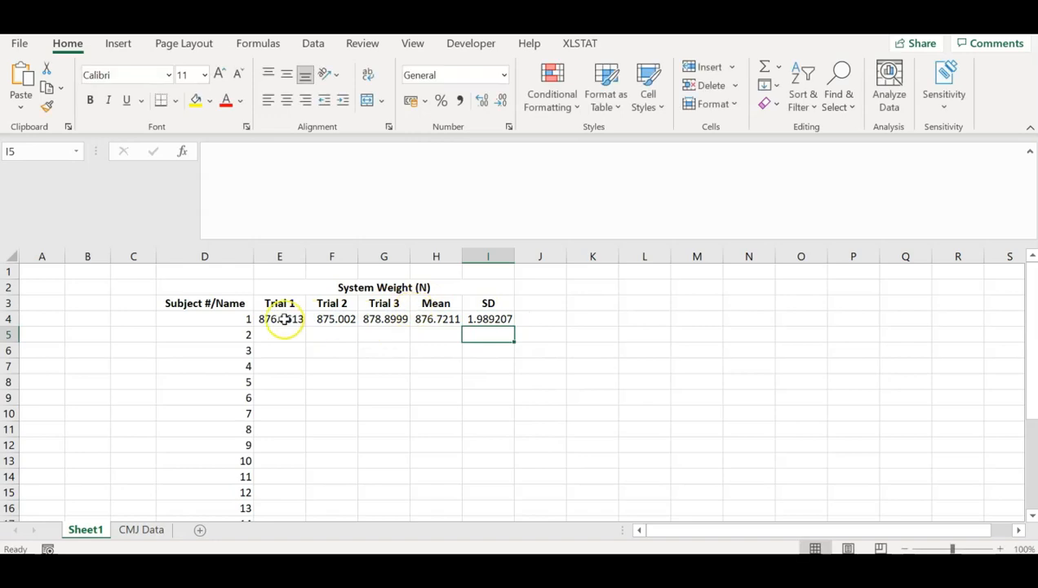
Format the first subject's results in E4:I4 to one decimal place and centre them horizontally and vertically.
{"action": "left_click_drag", "start_coordinate": [279, 318], "coordinate": [472, 316]}
{"action": "left_click", "coordinate": [501, 101]}
{"action": "left_click", "coordinate": [500, 101]}
{"action": "left_click", "coordinate": [287, 101]}
{"action": "left_click", "coordinate": [286, 74]}
{"action": "left_click", "coordinate": [500, 101]}
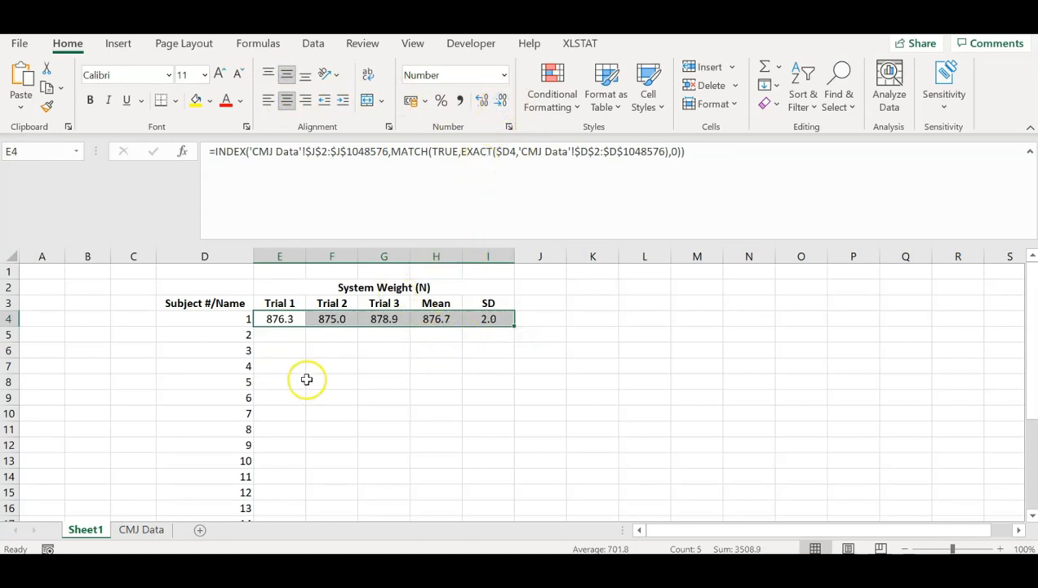
{"action": "left_click", "coordinate": [320, 355]}
Review the formulas across row 4 and fill E4:I4 down one row to subject 2.
{"action": "left_click", "coordinate": [282, 320]}
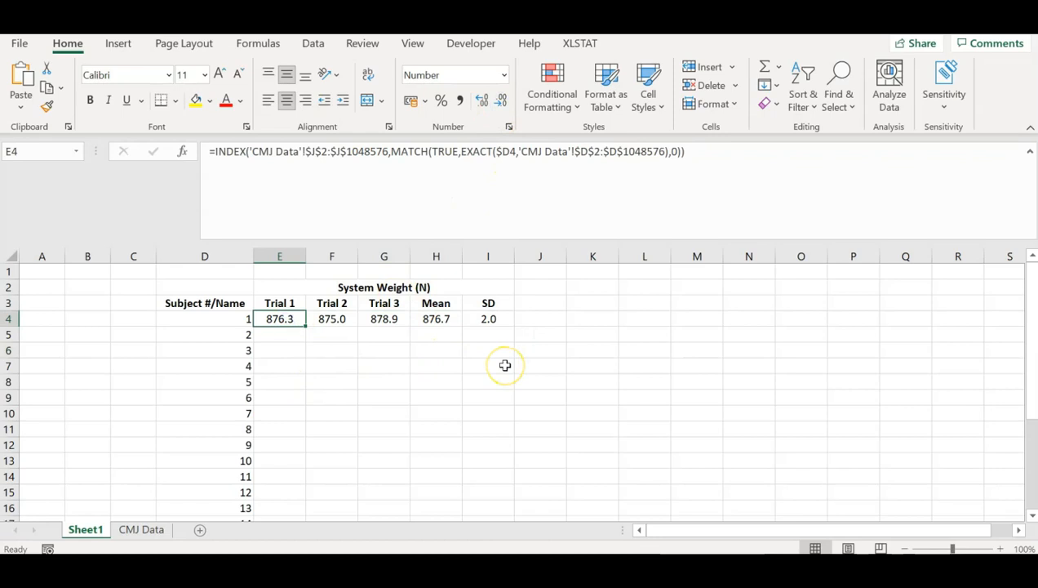
{"action": "key", "text": "Right"}
{"action": "key", "text": "Right"}
{"action": "key", "text": "Right"}
{"action": "key", "text": "Right"}
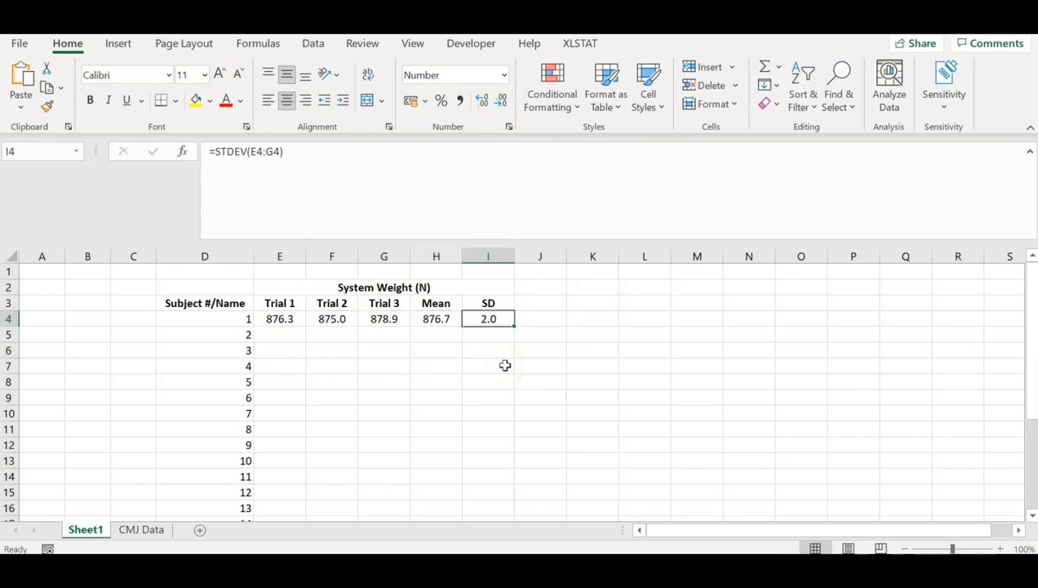
{"action": "left_click_drag", "start_coordinate": [286, 318], "coordinate": [518, 336]}
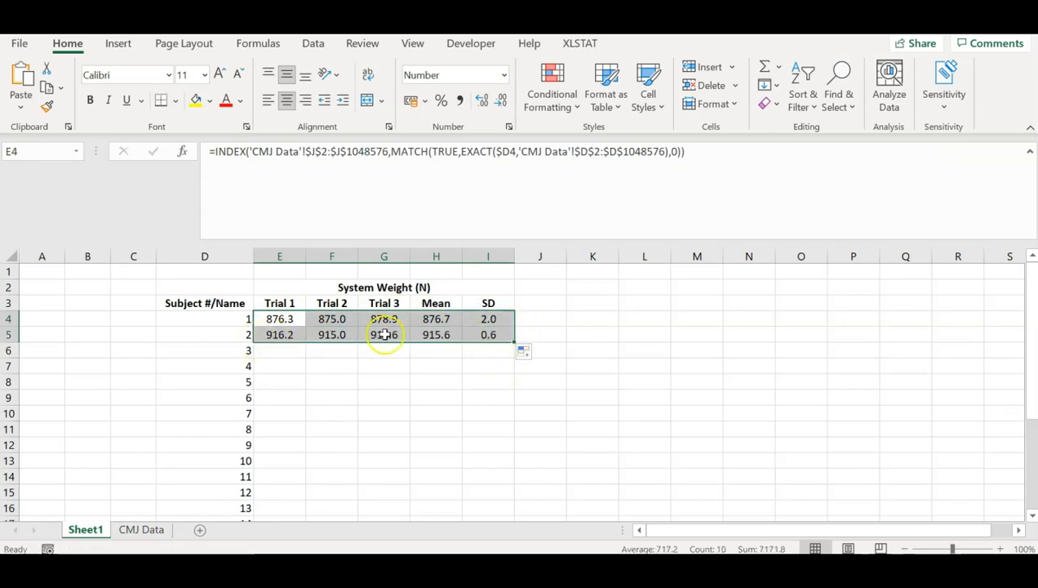
Examine the copied Trial 1 formula in E5 to check which subject cell and data ranges it references.
{"action": "left_click", "coordinate": [285, 335]}
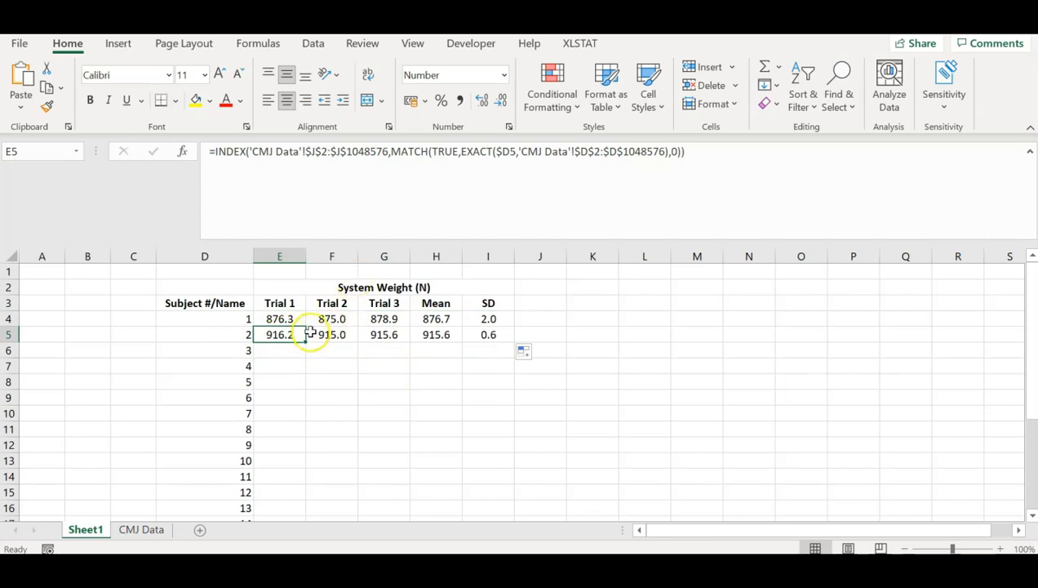
{"action": "double_click", "coordinate": [286, 334]}
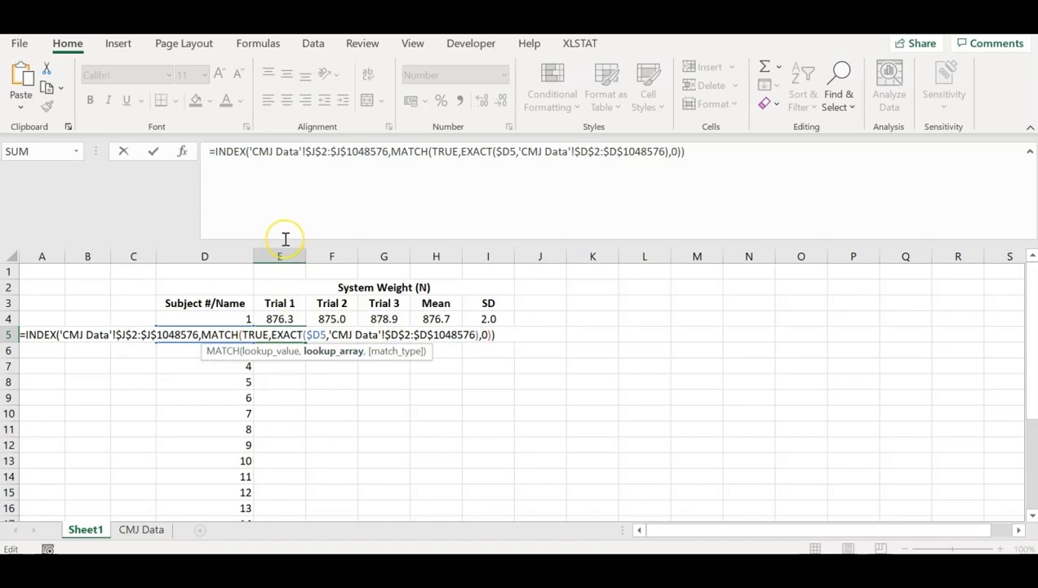
{"action": "key", "text": "Return"}
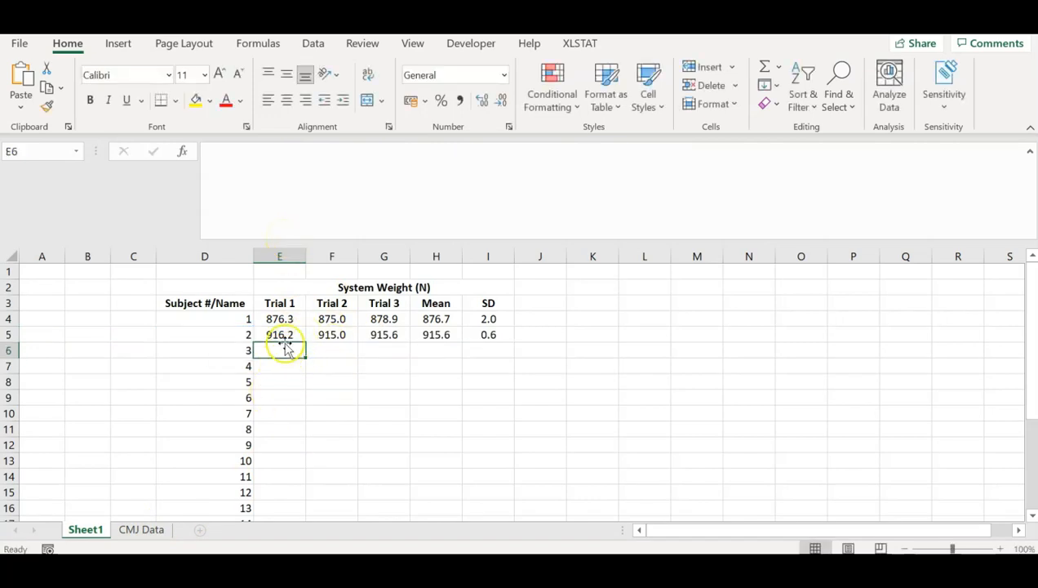
Compare subject 2's three trial results with that subject's System Weight entries in CMJ Data and return to Sheet1.
{"action": "left_click", "coordinate": [153, 530]}
{"action": "left_click", "coordinate": [646, 335]}
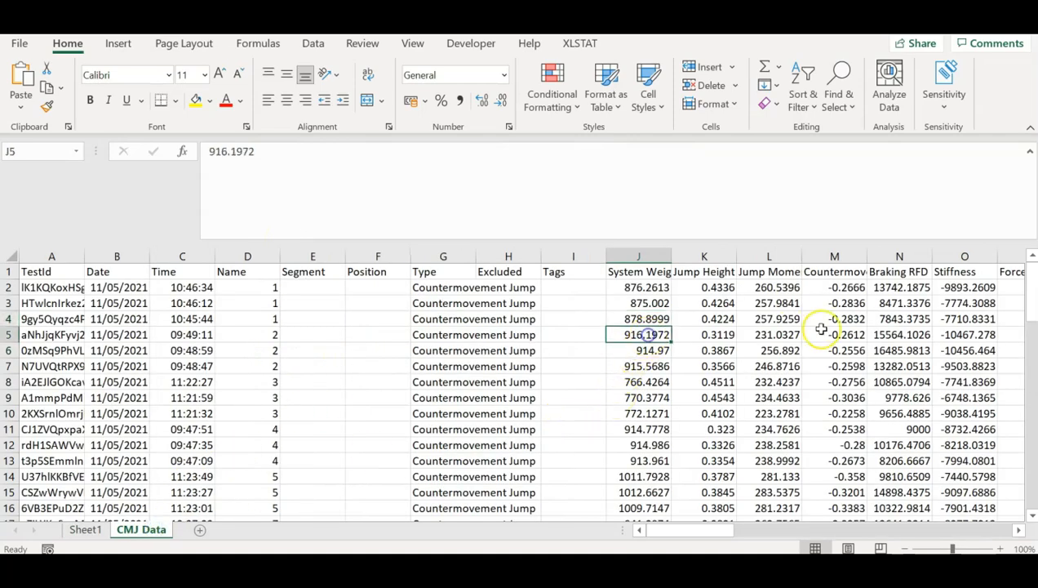
{"action": "key", "text": "Down"}
{"action": "key", "text": "Down"}
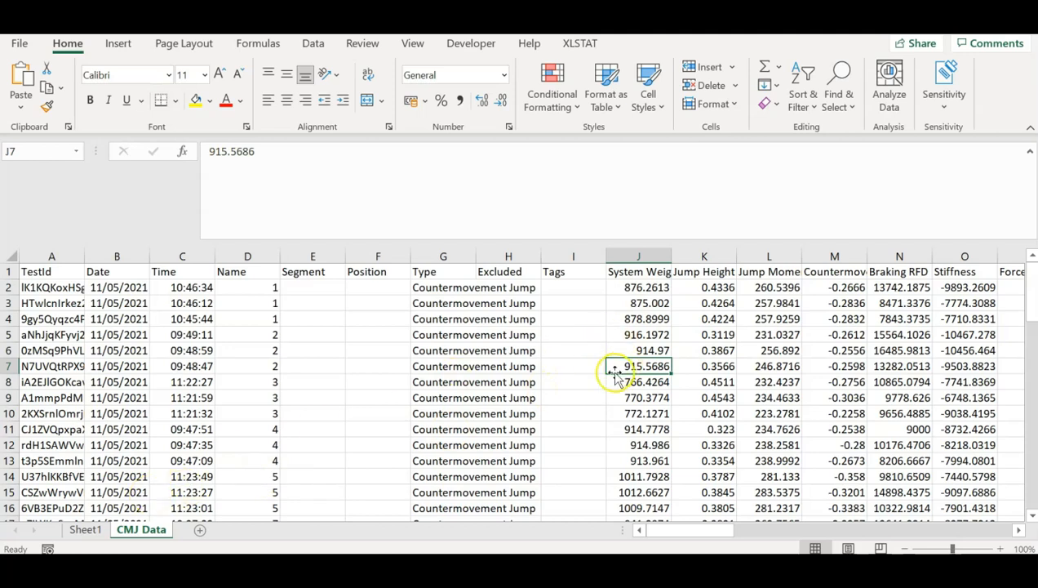
{"action": "left_click", "coordinate": [85, 529]}
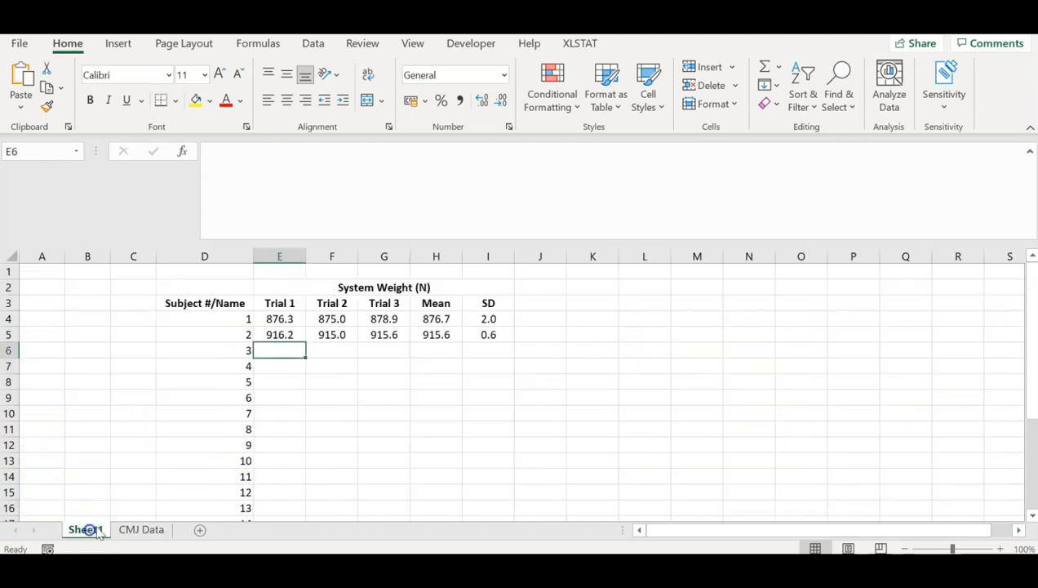
Fill the formulas in E5:I5 down the table through subject 22 in row 25.
{"action": "left_click_drag", "start_coordinate": [284, 335], "coordinate": [489, 334]}
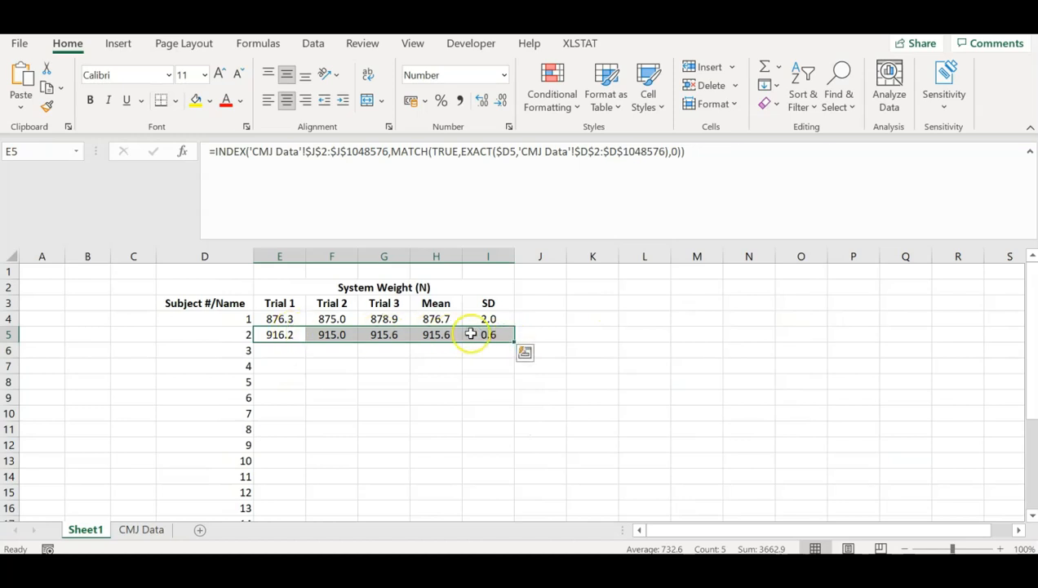
{"action": "double_click", "coordinate": [514, 340]}
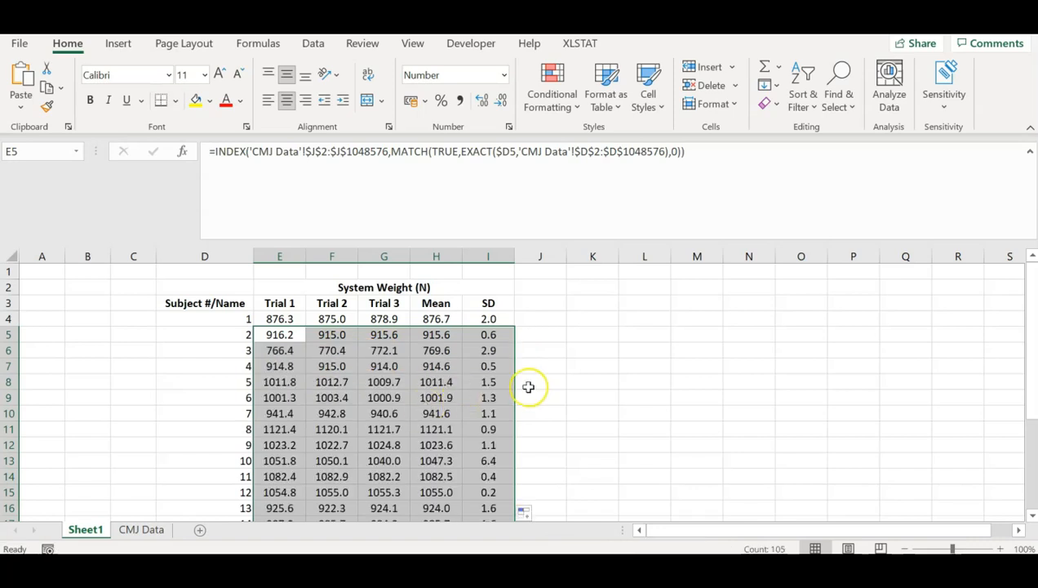
{"action": "scroll", "coordinate": [507, 381], "scroll_direction": "down", "scroll_amount": 3}
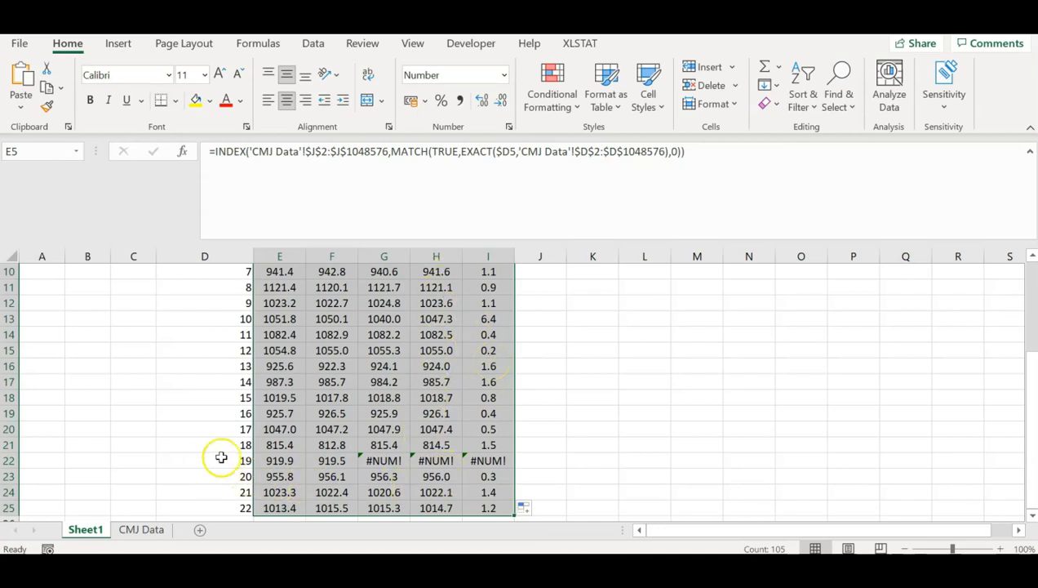
Trace subject 19's Trial 3 error by checking that subject's rows and System Weight entries in CMJ Data, and return to Sheet1.
{"action": "left_click", "coordinate": [398, 461]}
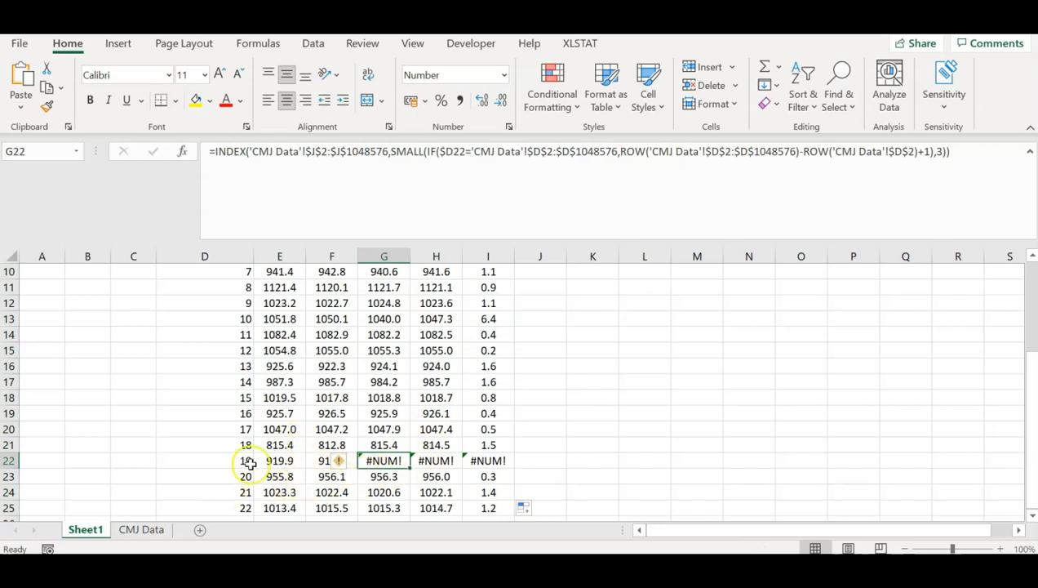
{"action": "left_click", "coordinate": [136, 529]}
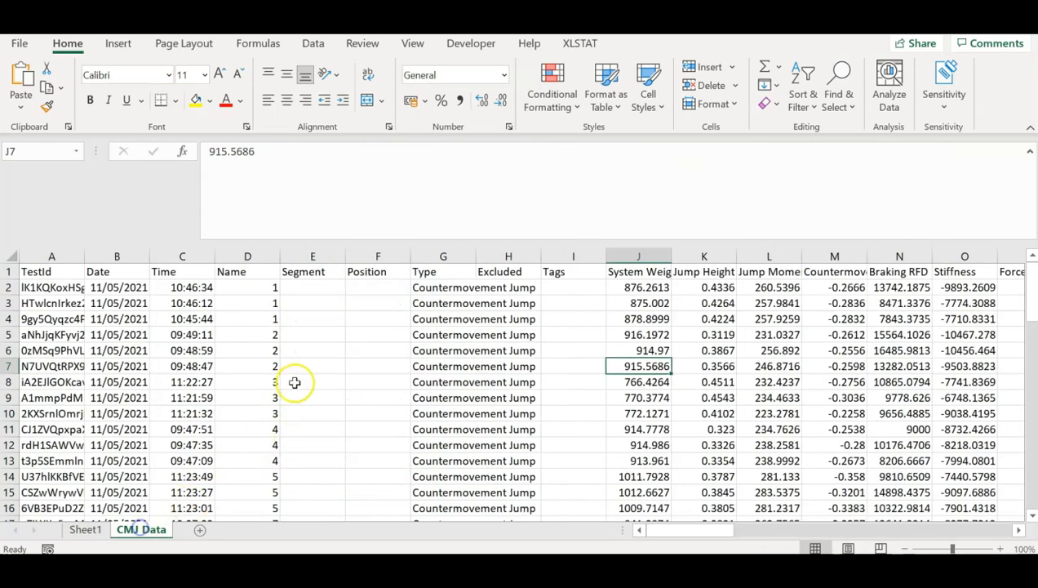
{"action": "scroll", "coordinate": [311, 400], "scroll_direction": "down", "scroll_amount": 16}
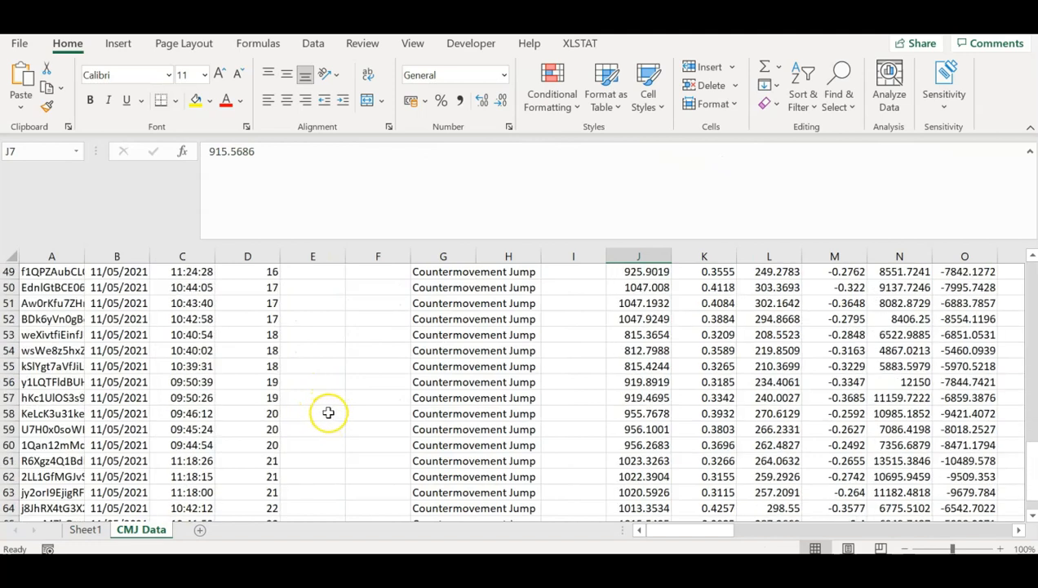
{"action": "scroll", "coordinate": [328, 413], "scroll_direction": "down", "scroll_amount": 1}
{"action": "left_click_drag", "start_coordinate": [273, 333], "coordinate": [269, 350]}
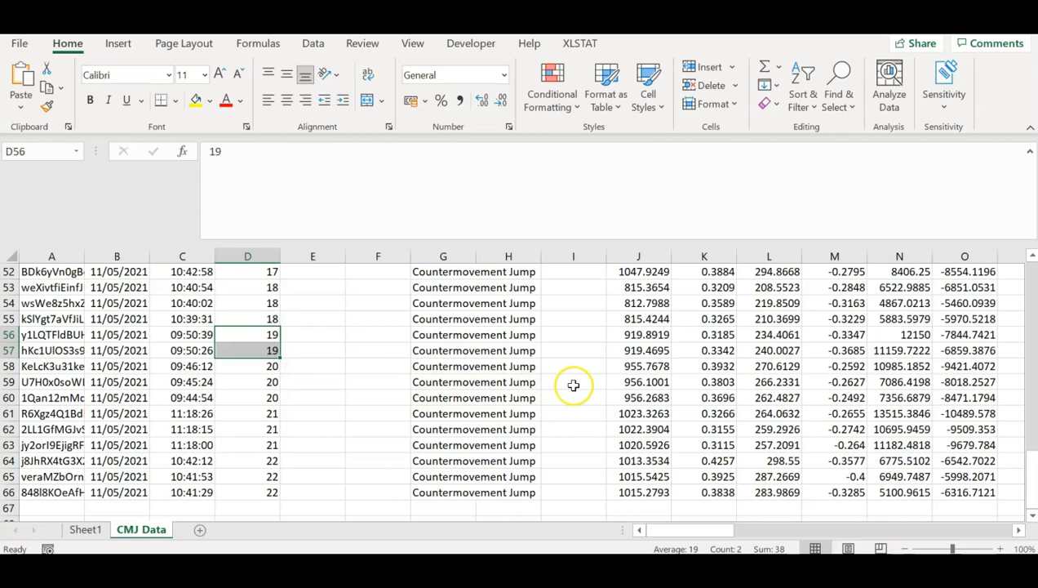
{"action": "left_click_drag", "start_coordinate": [662, 333], "coordinate": [664, 351]}
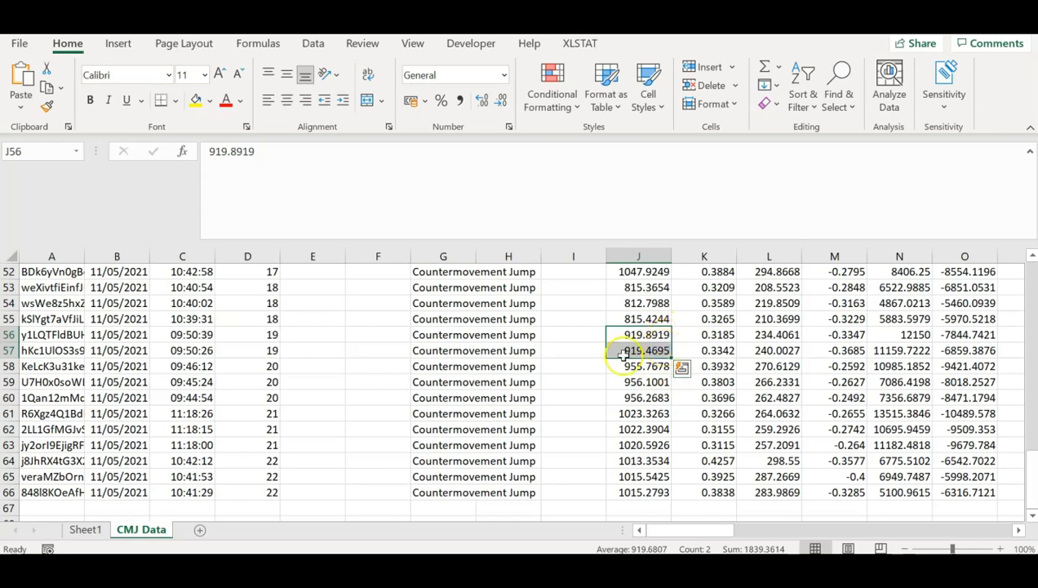
{"action": "left_click", "coordinate": [88, 530]}
Clear the Trial 3 formula for subject 19 in G22, leaving the cell empty.
{"action": "left_click", "coordinate": [280, 461]}
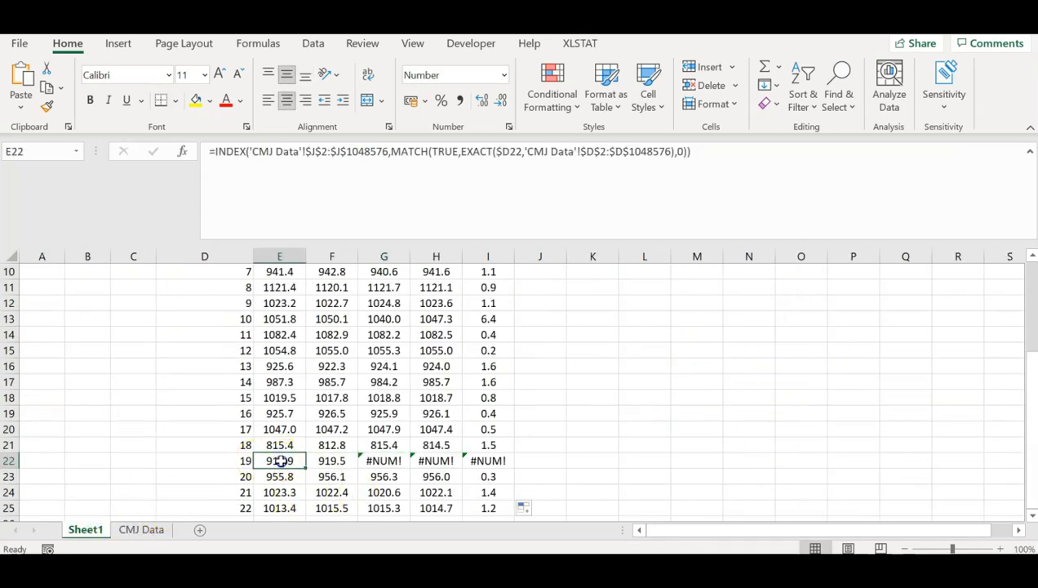
{"action": "left_click", "coordinate": [383, 460]}
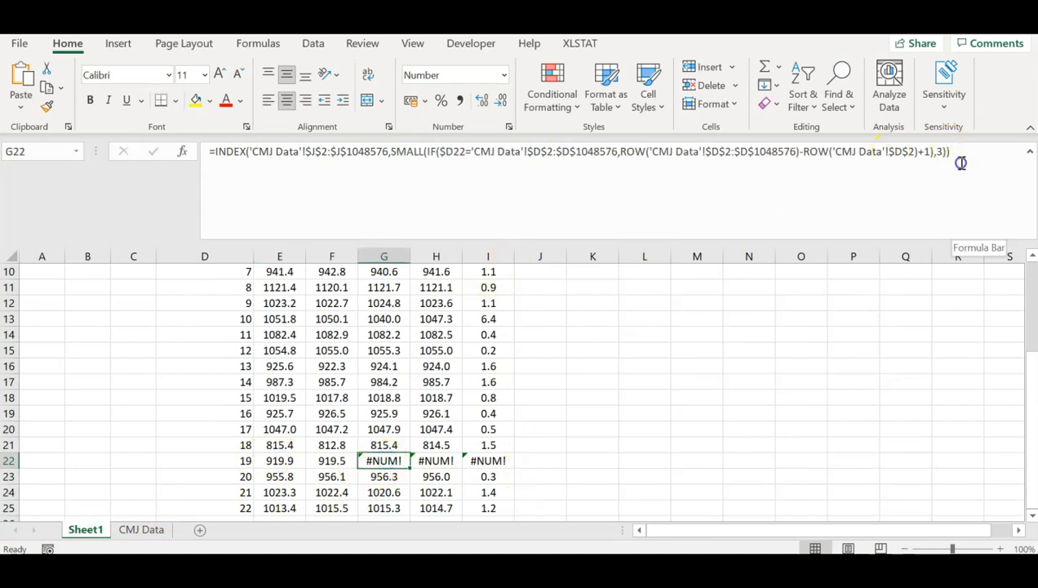
{"action": "left_click", "coordinate": [892, 152]}
{"action": "key", "text": "Return"}
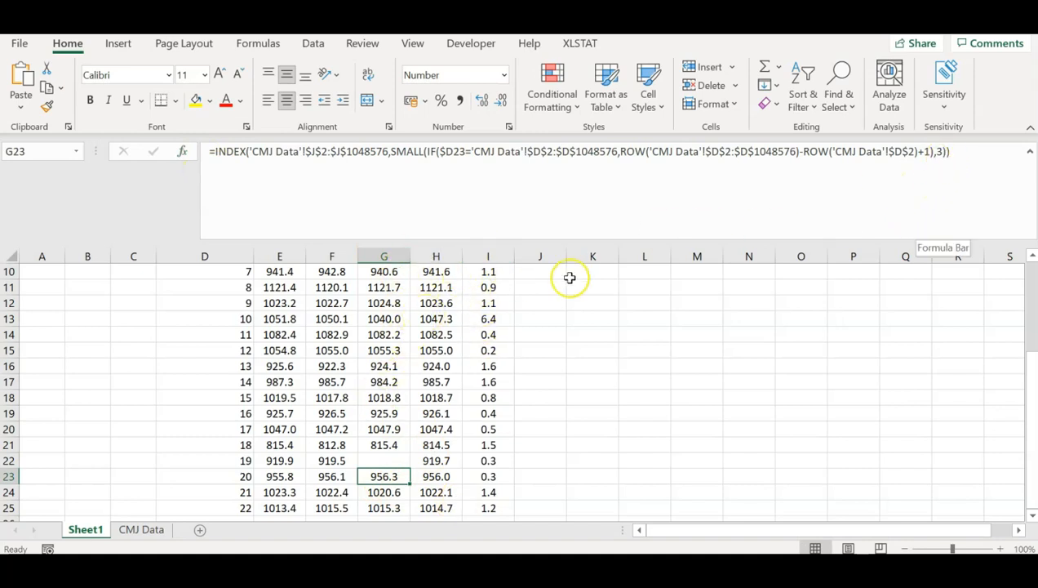
{"action": "left_click", "coordinate": [441, 257]}
{"action": "right_click", "coordinate": [441, 256]}
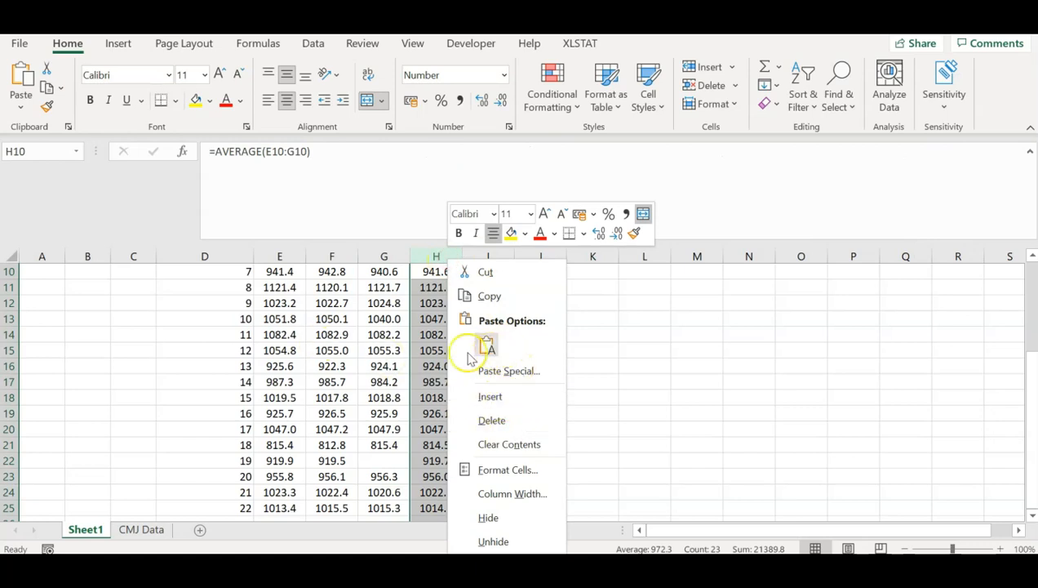
{"action": "left_click", "coordinate": [384, 476]}
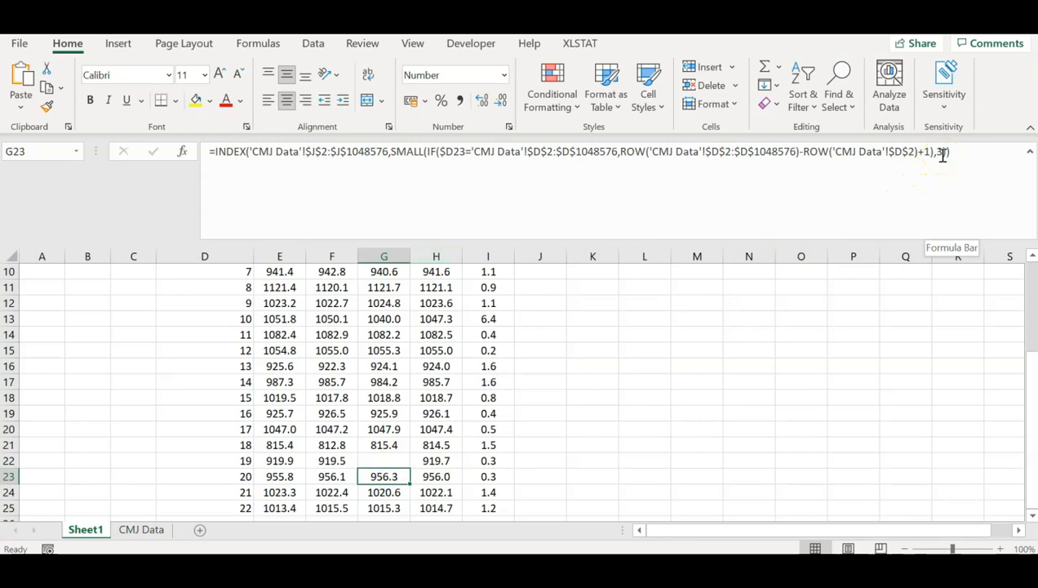
{"action": "scroll", "coordinate": [433, 390], "scroll_direction": "down", "scroll_amount": 2}
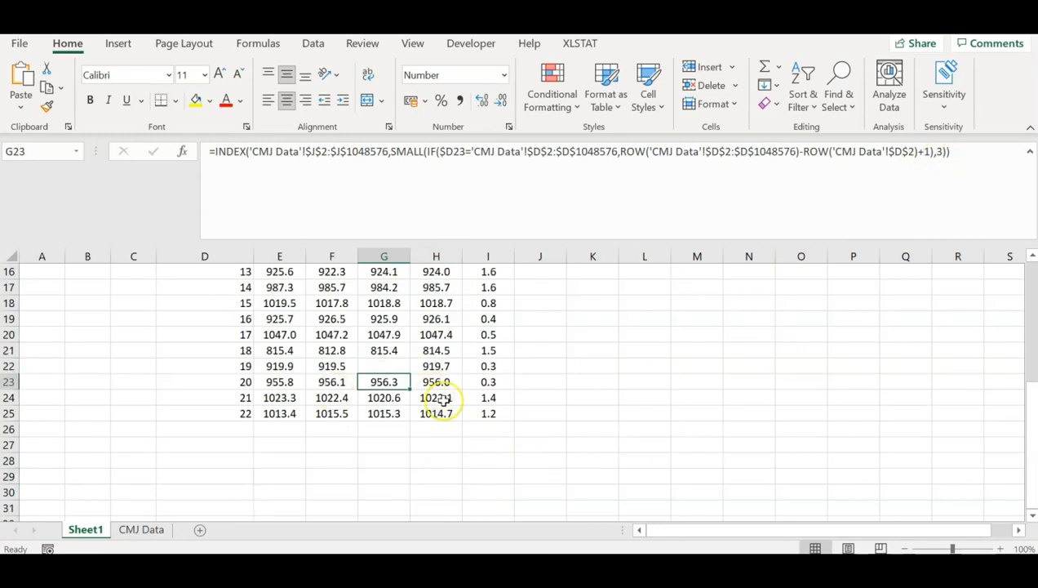
{"action": "scroll", "coordinate": [456, 428], "scroll_direction": "up", "scroll_amount": 5}
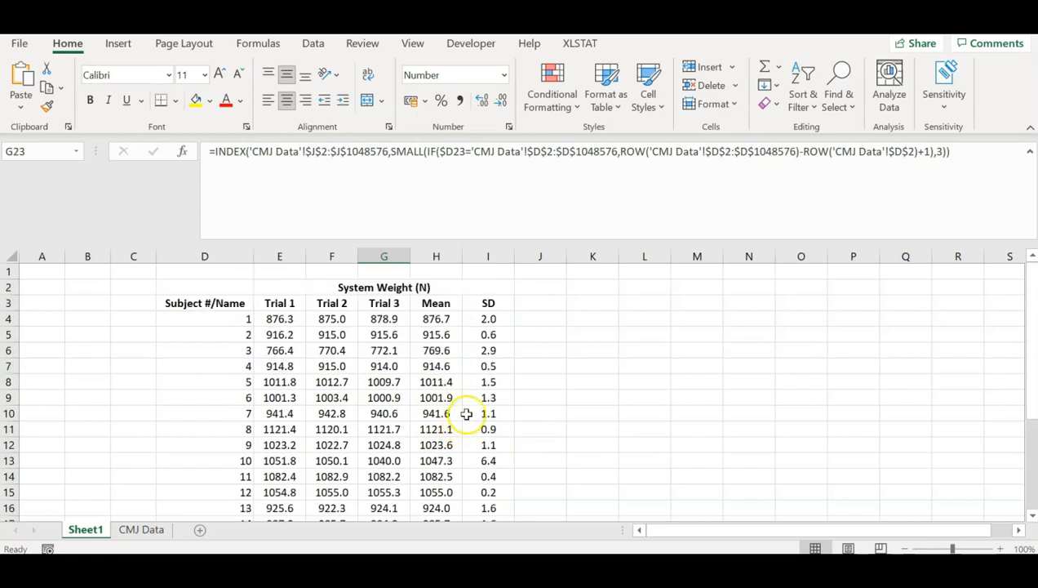
{"action": "scroll", "coordinate": [480, 417], "scroll_direction": "down", "scroll_amount": 6}
Select the empty cell D26 below subject 22 and check where the subject list ends in CMJ Data, returning to Sheet1.
{"action": "left_click", "coordinate": [243, 382]}
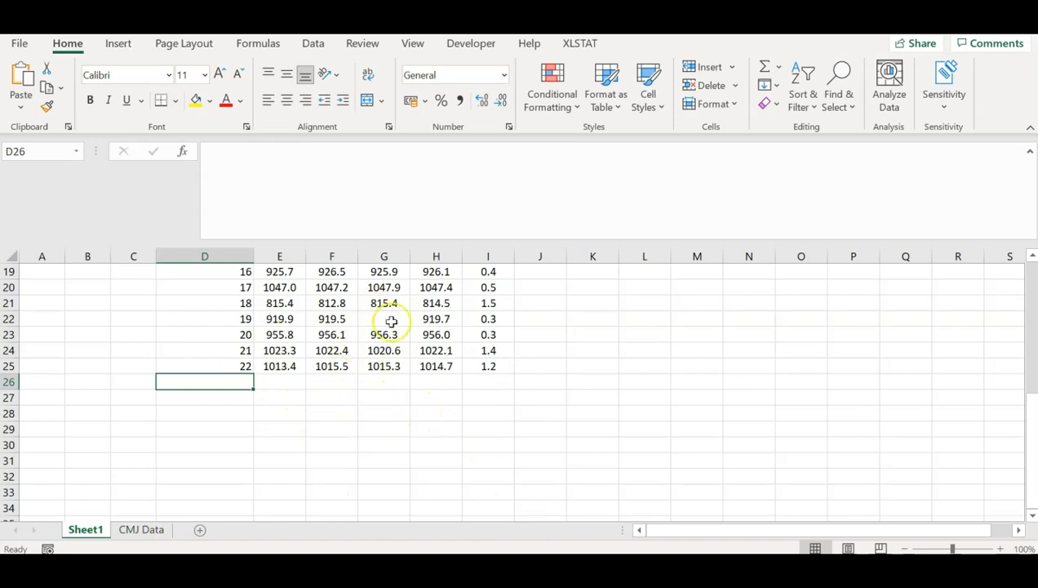
{"action": "scroll", "coordinate": [415, 415], "scroll_direction": "up", "scroll_amount": 4}
{"action": "scroll", "coordinate": [415, 415], "scroll_direction": "up", "scroll_amount": 2}
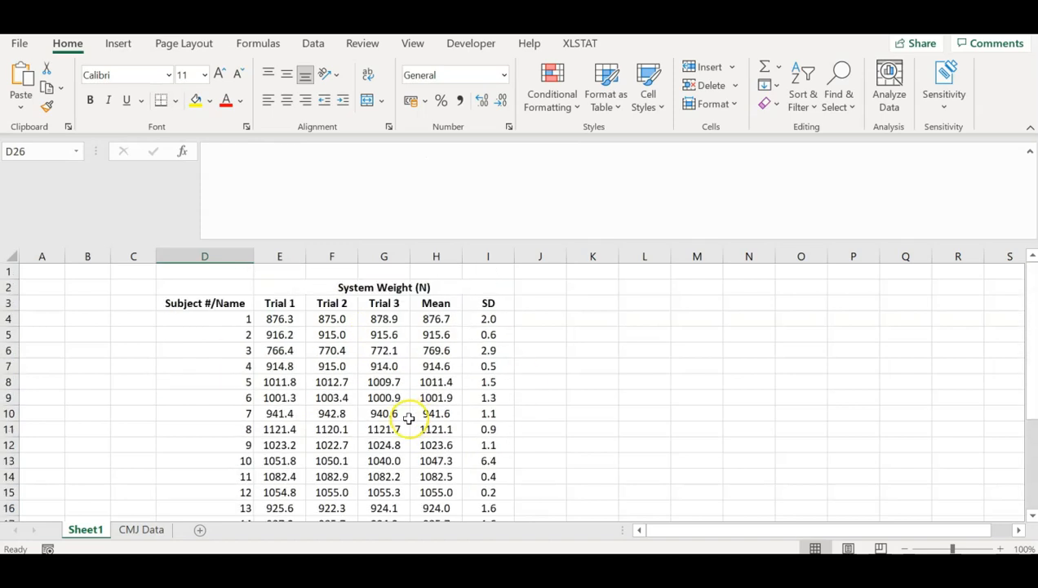
{"action": "left_click", "coordinate": [151, 529]}
{"action": "scroll", "coordinate": [130, 424], "scroll_direction": "down", "scroll_amount": 3}
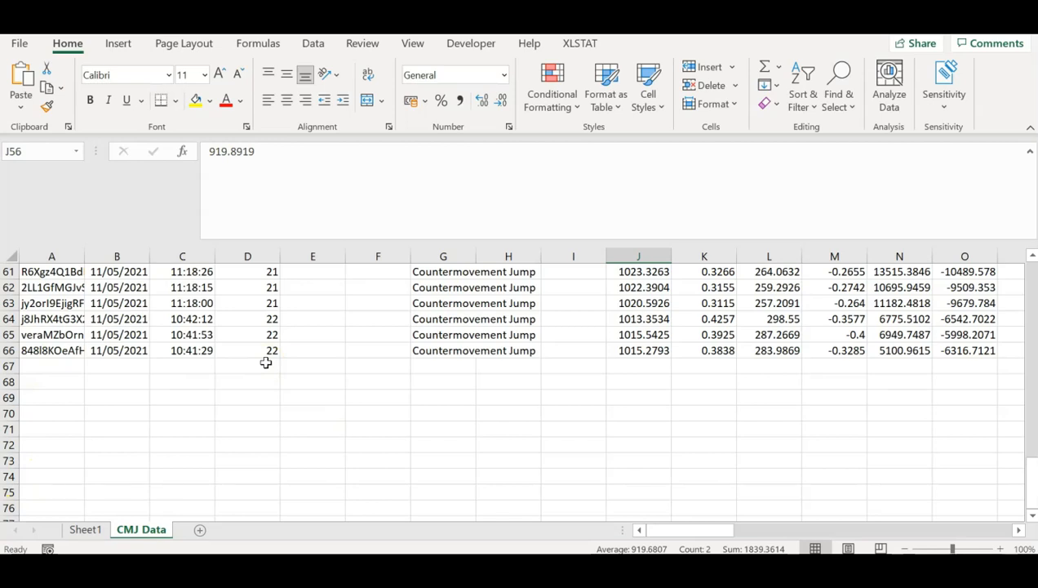
{"action": "left_click", "coordinate": [85, 529]}
{"action": "scroll", "coordinate": [319, 408], "scroll_direction": "down", "scroll_amount": 3}
{"action": "scroll", "coordinate": [318, 408], "scroll_direction": "down", "scroll_amount": 2}
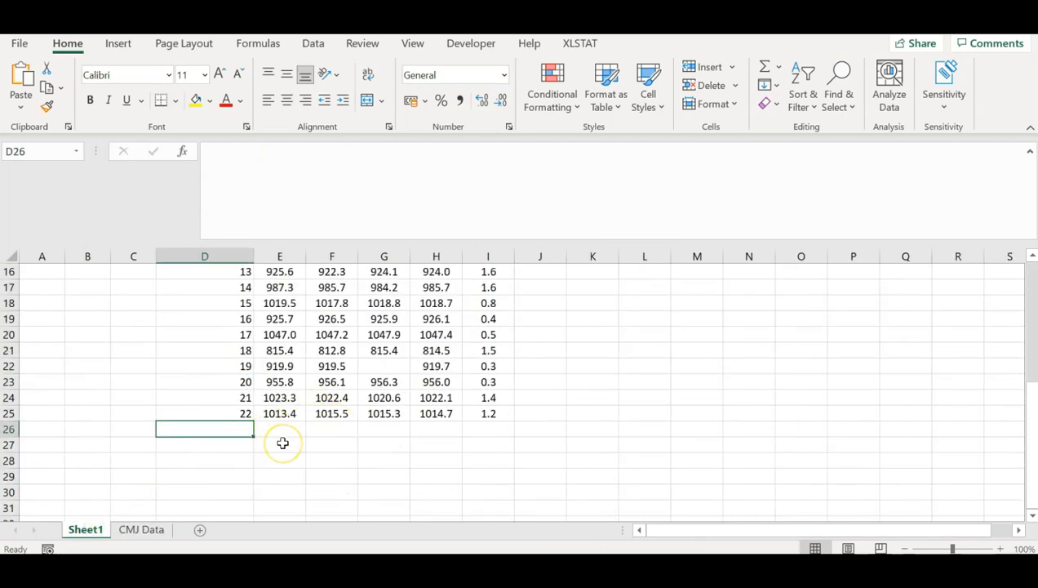
Add the row labels Mean in D26 and SD in D27 beneath subject 22.
{"action": "type", "text": "Mean"}
{"action": "key", "text": "Return"}
{"action": "type", "text": "Sd"}
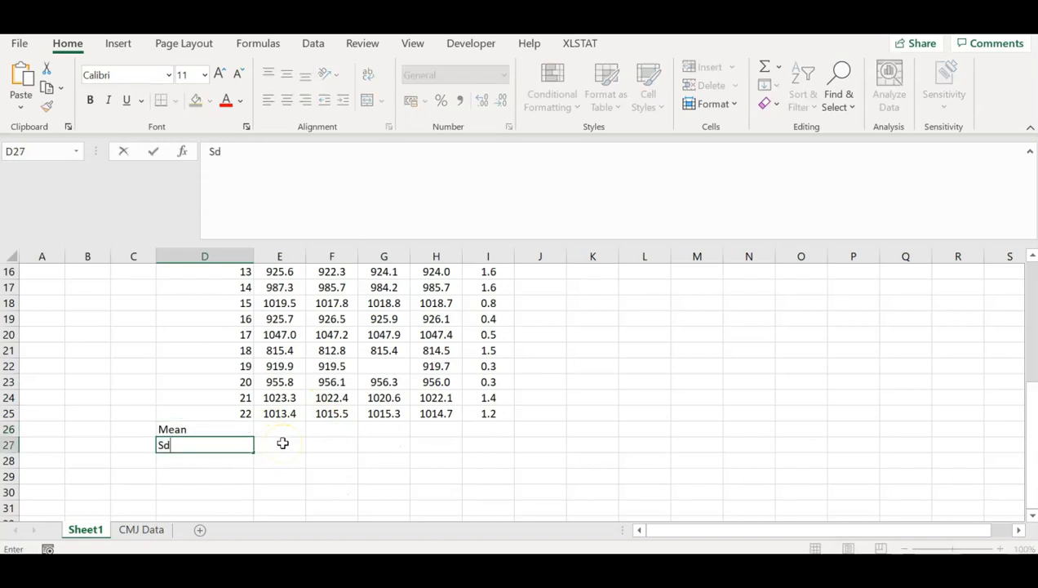
{"action": "key", "text": "BackSpace"}
{"action": "type", "text": "D"}
{"action": "key", "text": "Tab"}
{"action": "key", "text": "Tab"}
{"action": "key", "text": "Tab"}
{"action": "key", "text": "Tab"}
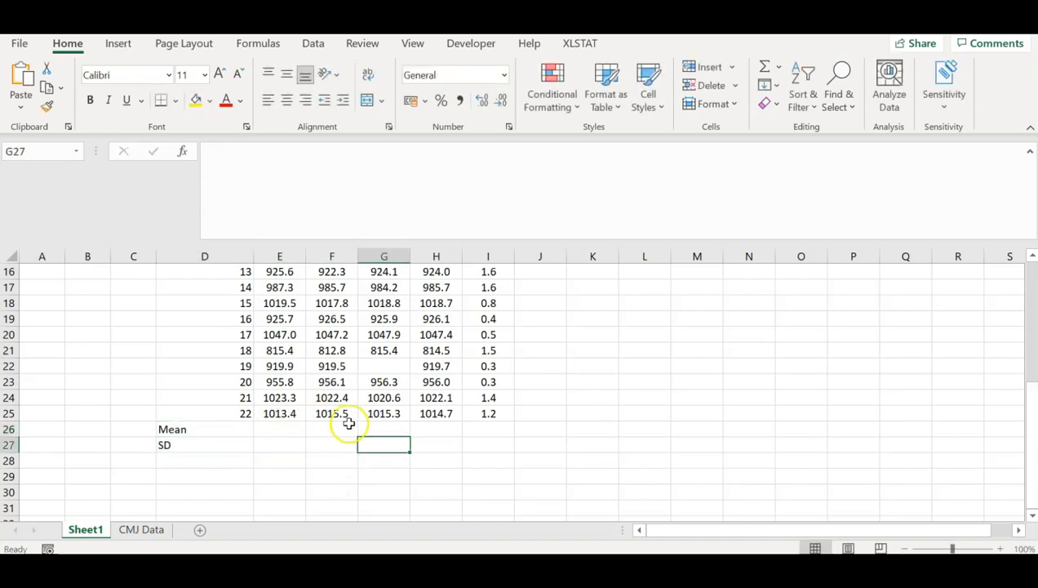
Calculate the average of all subjects' means in H26 with =AVERAGE(H4:H25).
{"action": "left_click", "coordinate": [423, 425]}
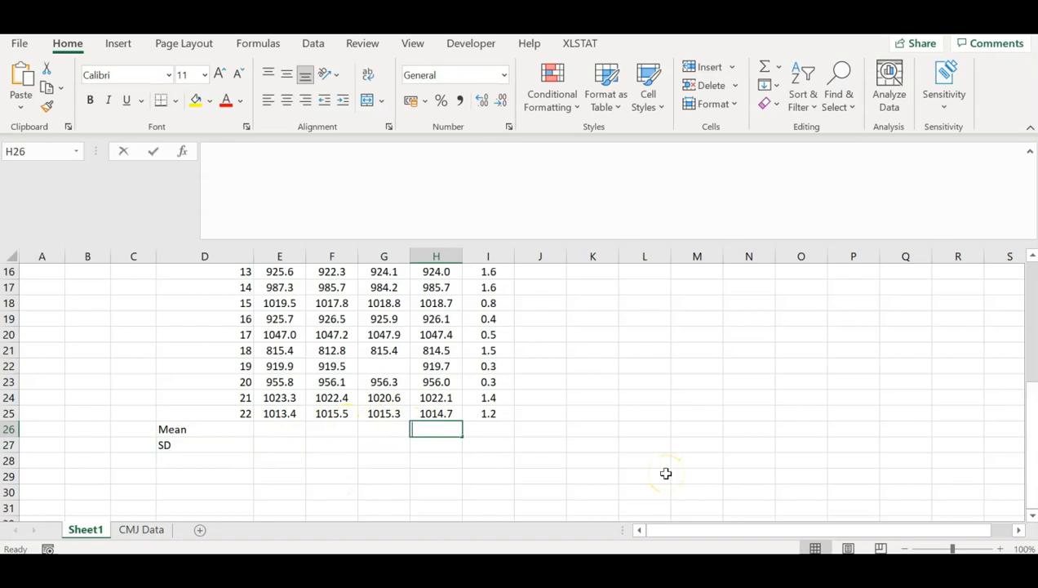
{"action": "type", "text": "=average("}
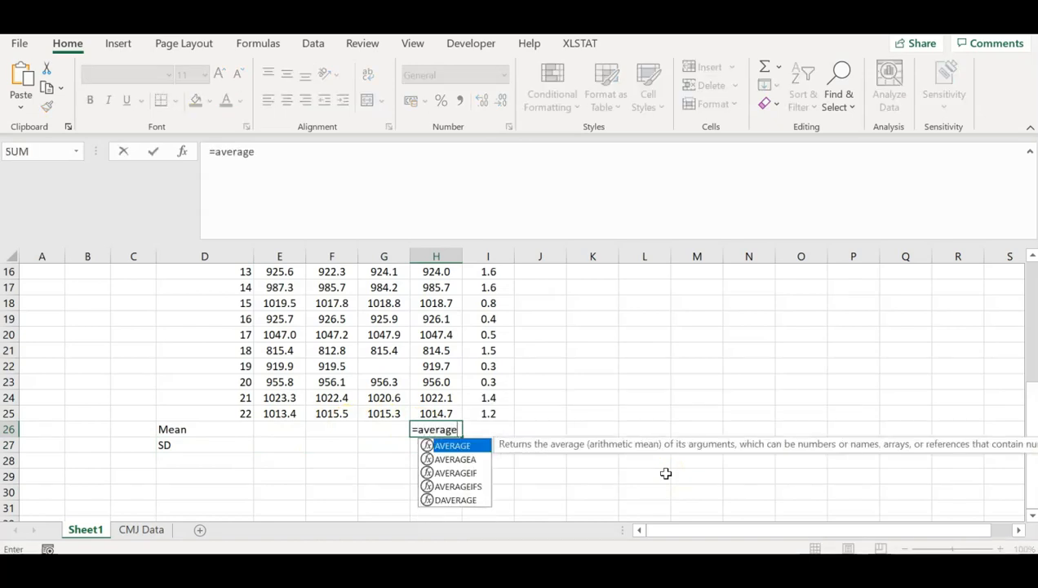
{"action": "scroll", "coordinate": [550, 363], "scroll_direction": "up", "scroll_amount": 5}
{"action": "left_click_drag", "start_coordinate": [435, 318], "coordinate": [439, 475]}
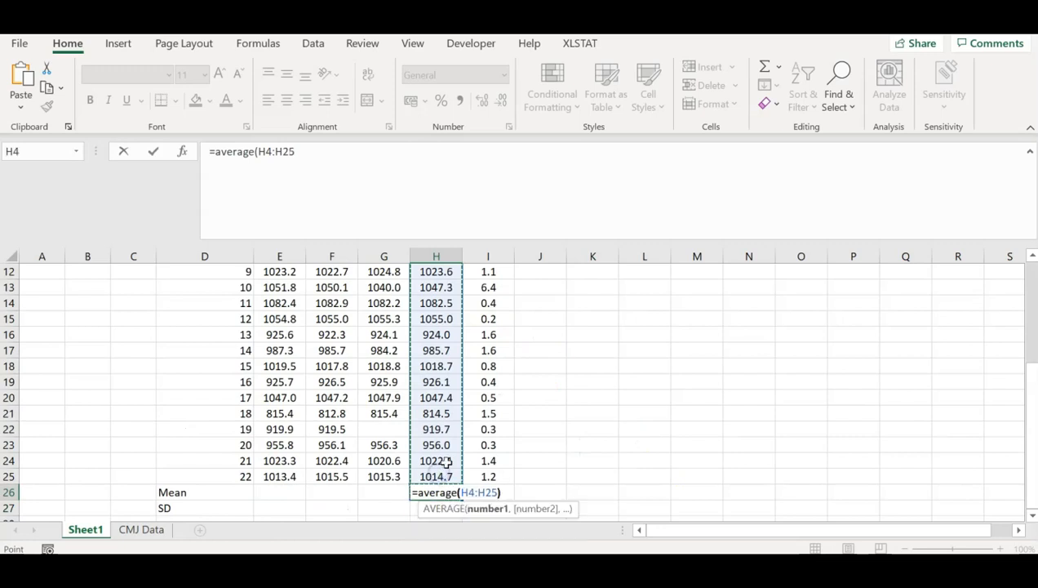
{"action": "type", "text": ")"}
{"action": "key", "text": "Return"}
Reuse the H26 formula in H27 with the function changed to STDEV, giving =STDEV(H4:H25).
{"action": "left_click", "coordinate": [420, 492]}
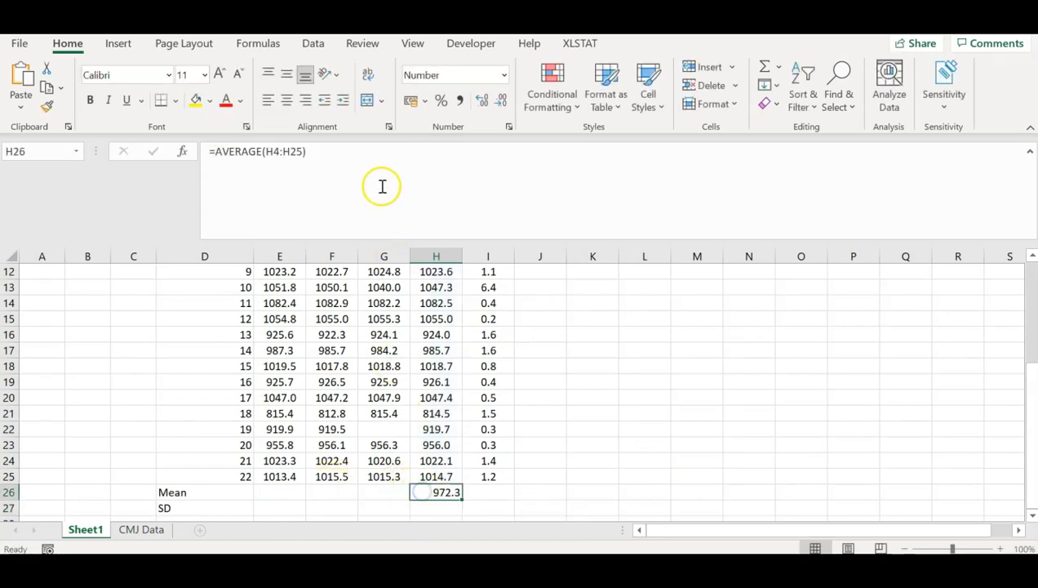
{"action": "left_click_drag", "start_coordinate": [353, 172], "coordinate": [85, 127]}
{"action": "key", "text": "ctrl+c"}
{"action": "key", "text": "Return"}
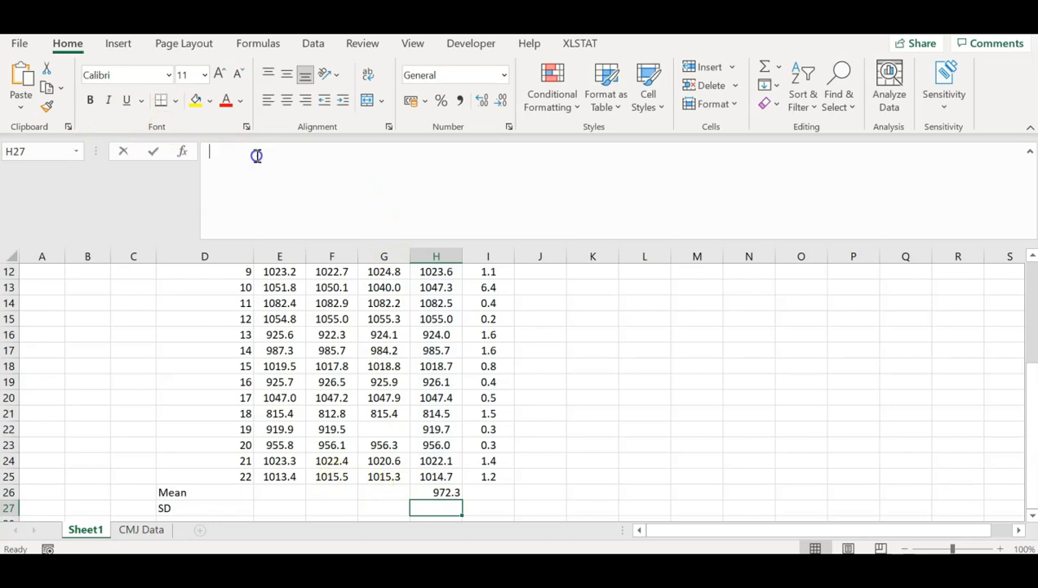
{"action": "left_click", "coordinate": [257, 155]}
{"action": "key", "text": "ctrl+v"}
{"action": "double_click", "coordinate": [238, 151]}
{"action": "type", "text": "st"}
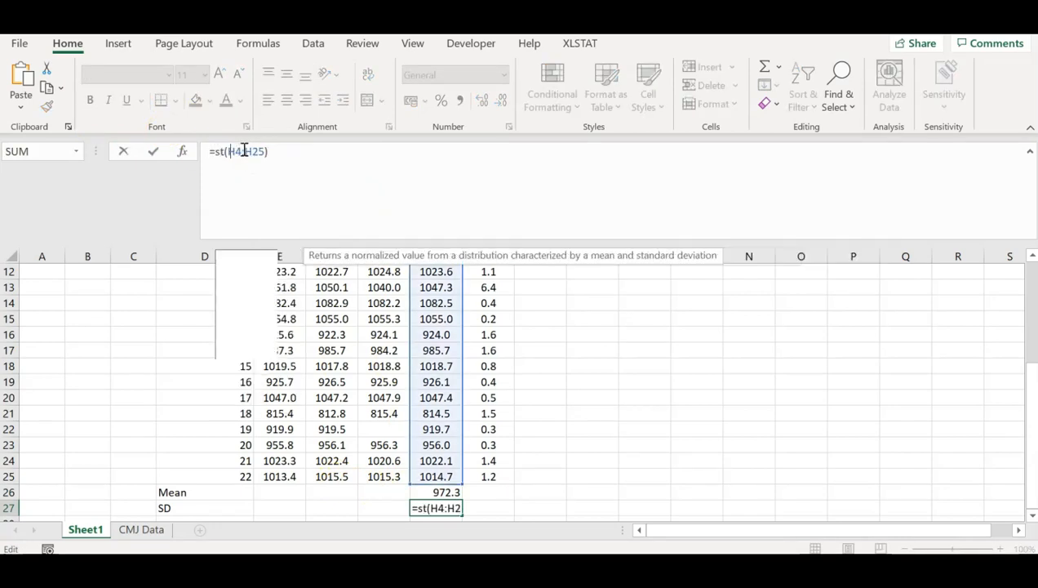
{"action": "type", "text": "dev"}
{"action": "key", "text": "Return"}
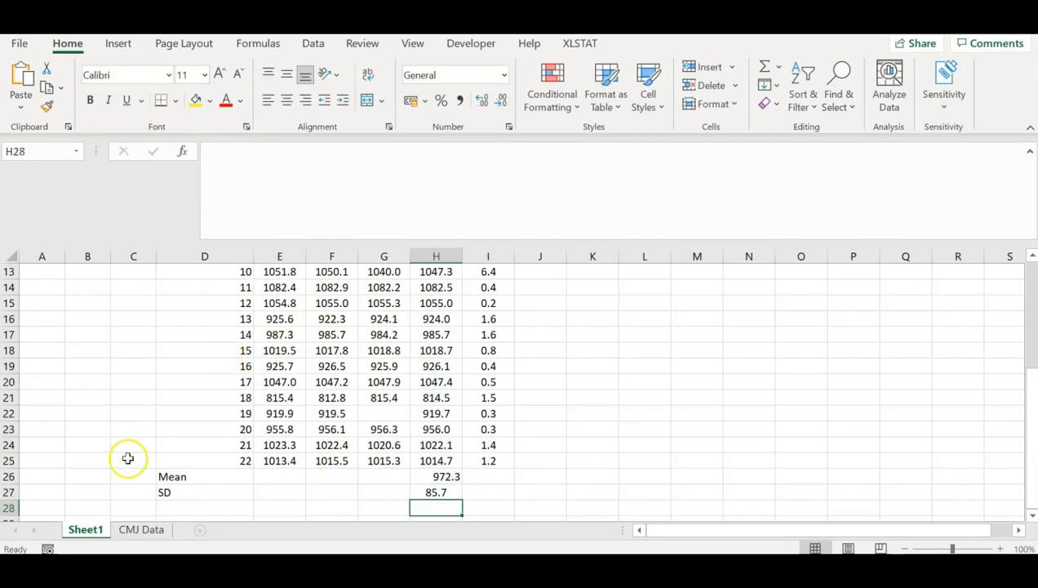
Make the Mean and SD rows 26 and 27 bold and centre their contents.
{"action": "left_click_drag", "start_coordinate": [11, 477], "coordinate": [14, 493]}
{"action": "key", "text": "ctrl+b"}
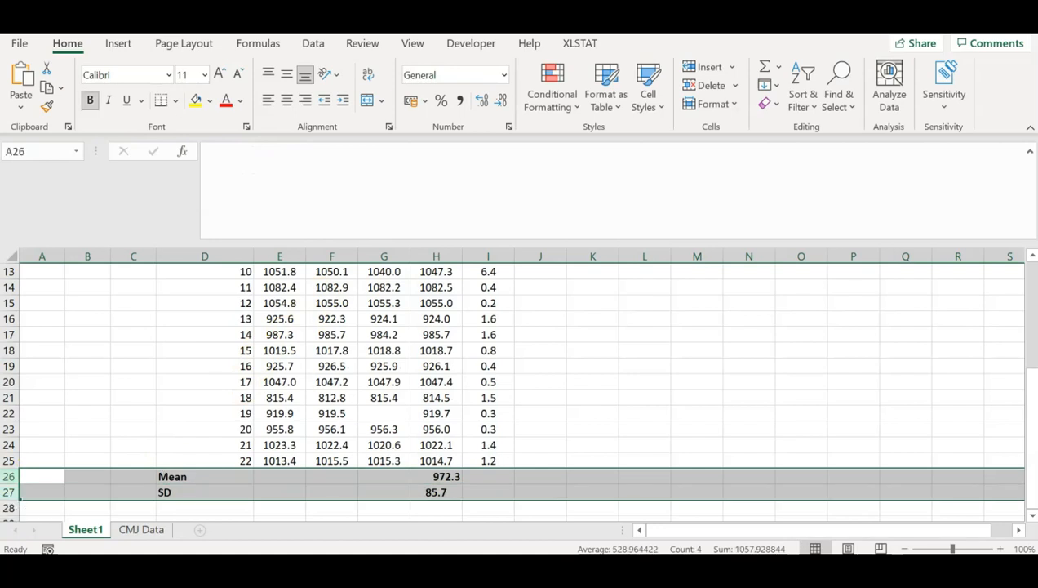
{"action": "left_click", "coordinate": [281, 98]}
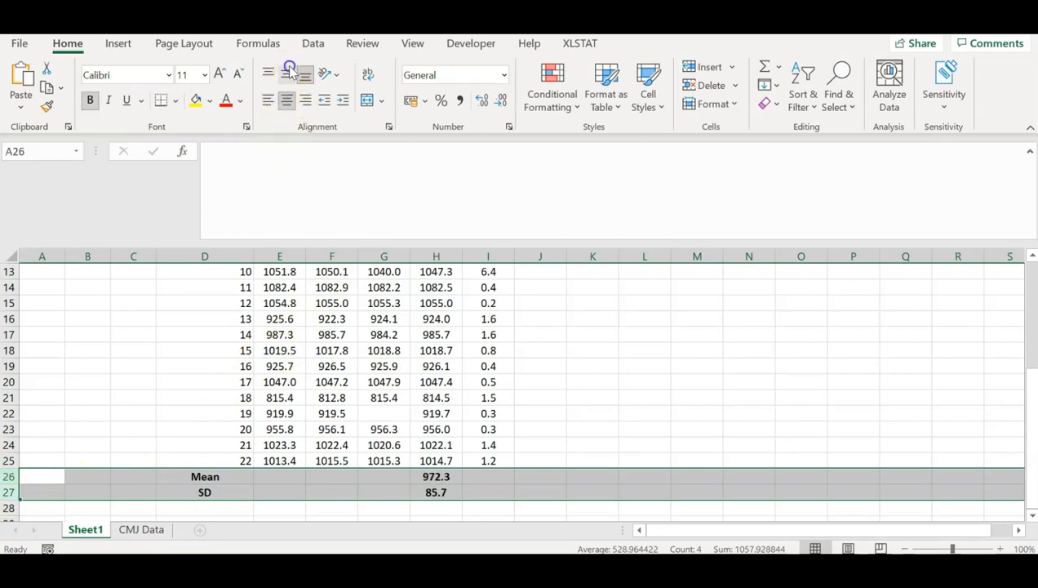
Centre the contents of the Subject #/Name column D.
{"action": "scroll", "coordinate": [295, 356], "scroll_direction": "up", "scroll_amount": 4}
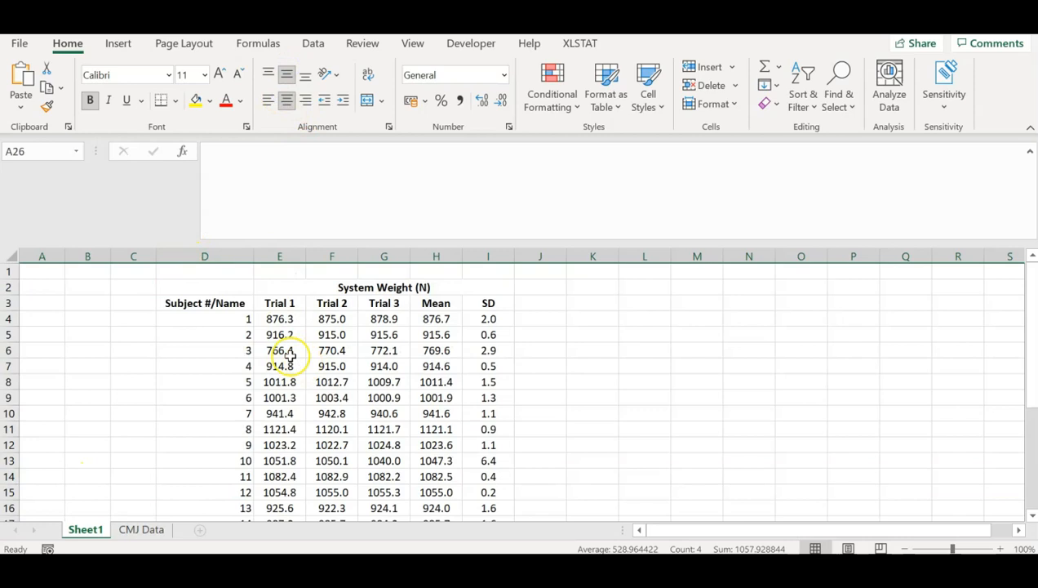
{"action": "left_click", "coordinate": [206, 256]}
{"action": "left_click", "coordinate": [290, 96]}
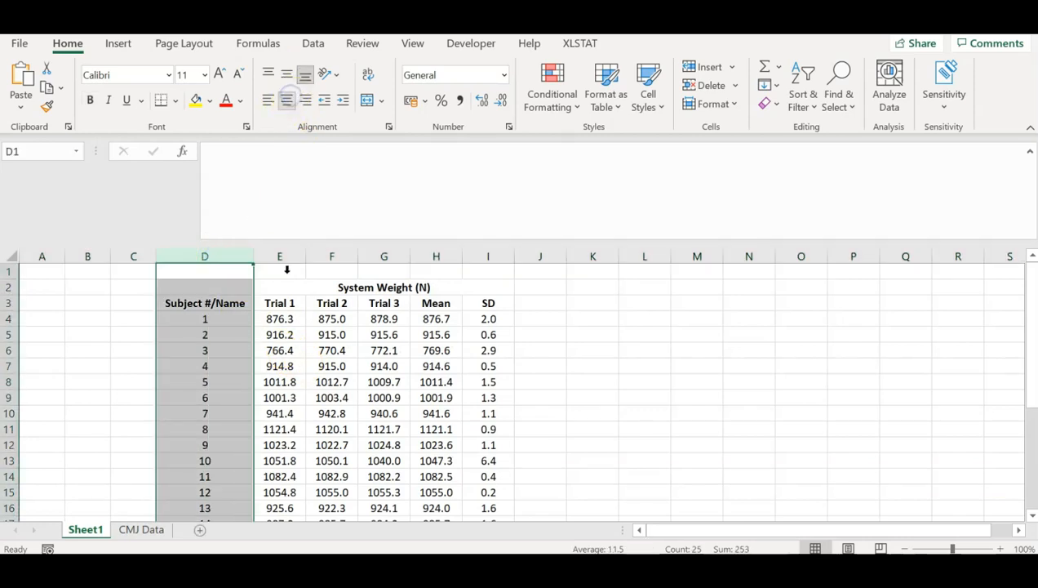
{"action": "scroll", "coordinate": [283, 382], "scroll_direction": "down", "scroll_amount": 7}
{"action": "left_click", "coordinate": [293, 382]}
Look over the completed System Weight table and examine subject 1's Trial 1 formula in E4.
{"action": "scroll", "coordinate": [326, 392], "scroll_direction": "up", "scroll_amount": 2}
{"action": "scroll", "coordinate": [327, 390], "scroll_direction": "up", "scroll_amount": 5}
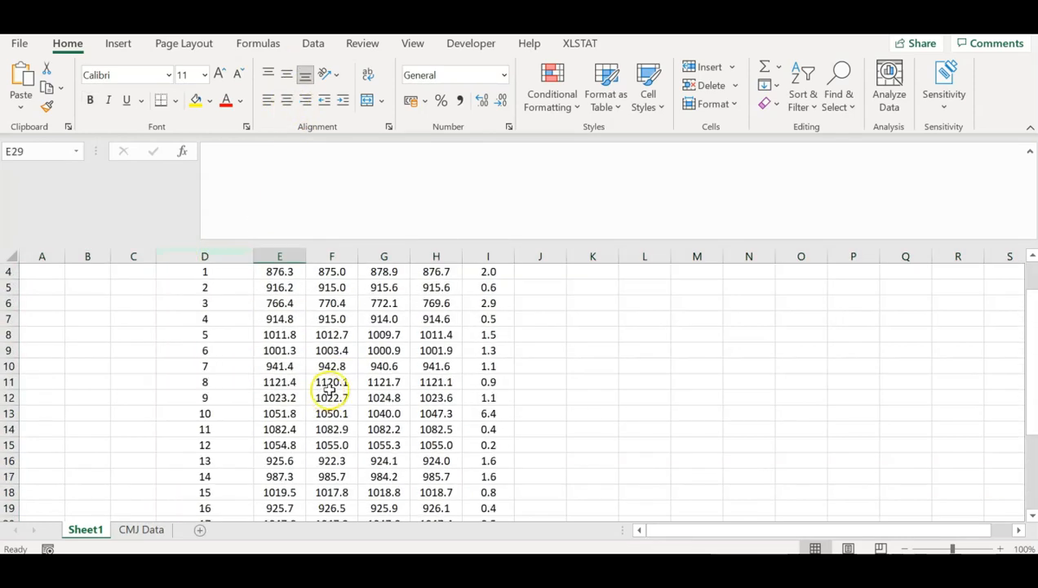
{"action": "scroll", "coordinate": [436, 382], "scroll_direction": "down", "scroll_amount": 6}
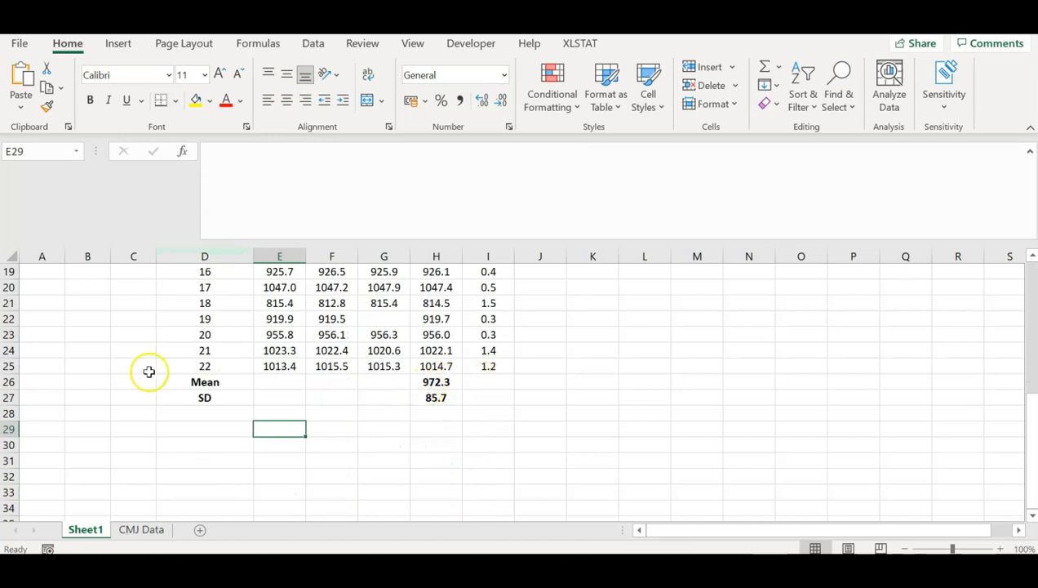
{"action": "scroll", "coordinate": [457, 392], "scroll_direction": "up", "scroll_amount": 6}
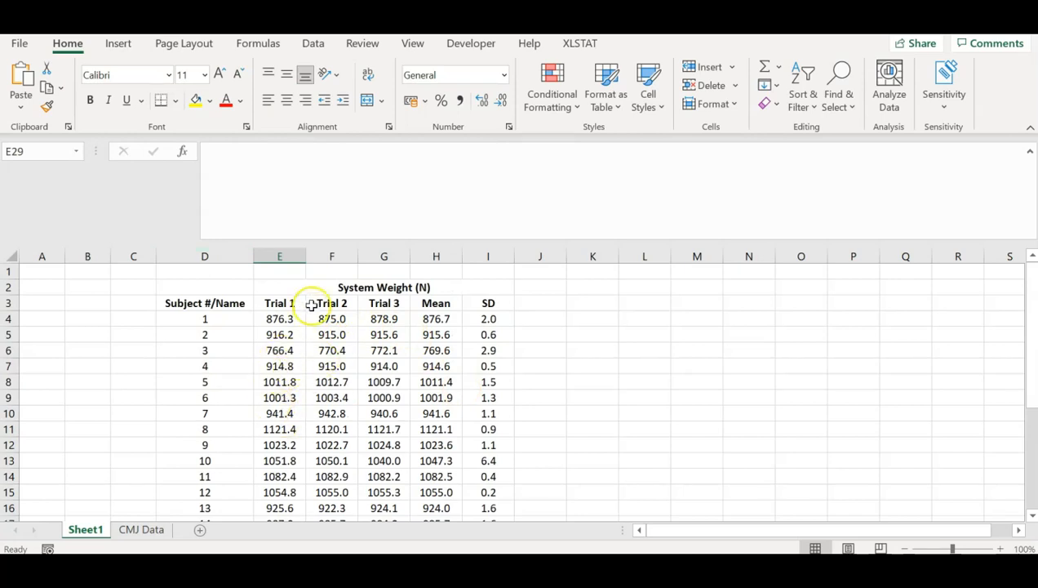
{"action": "left_click", "coordinate": [290, 319]}
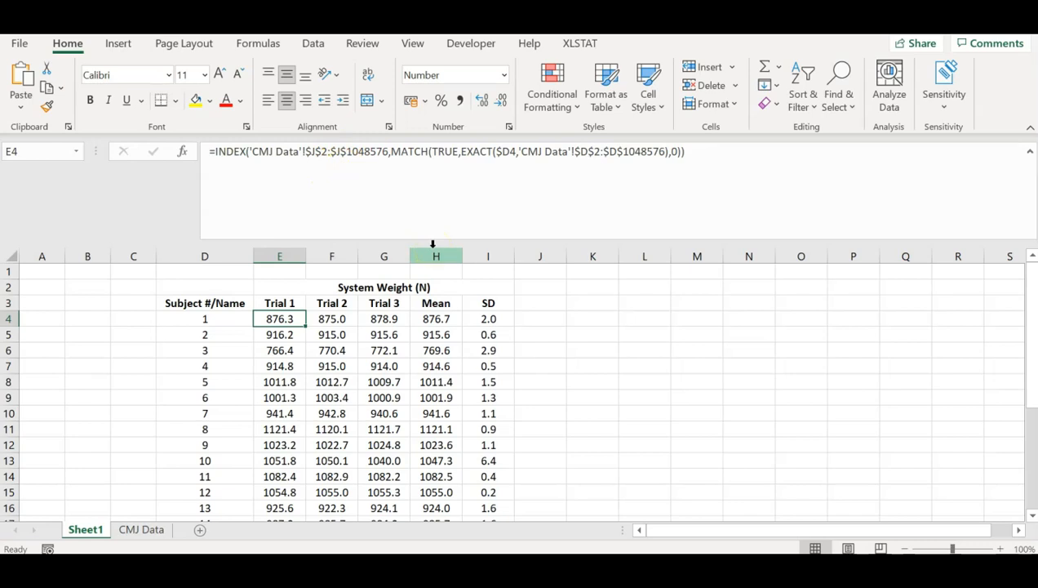
{"action": "left_click", "coordinate": [369, 412]}
Duplicate the System Weight block in columns E:I into columns J:N.
{"action": "left_click_drag", "start_coordinate": [285, 256], "coordinate": [473, 255]}
{"action": "key", "text": "ctrl+c"}
{"action": "left_click", "coordinate": [540, 270]}
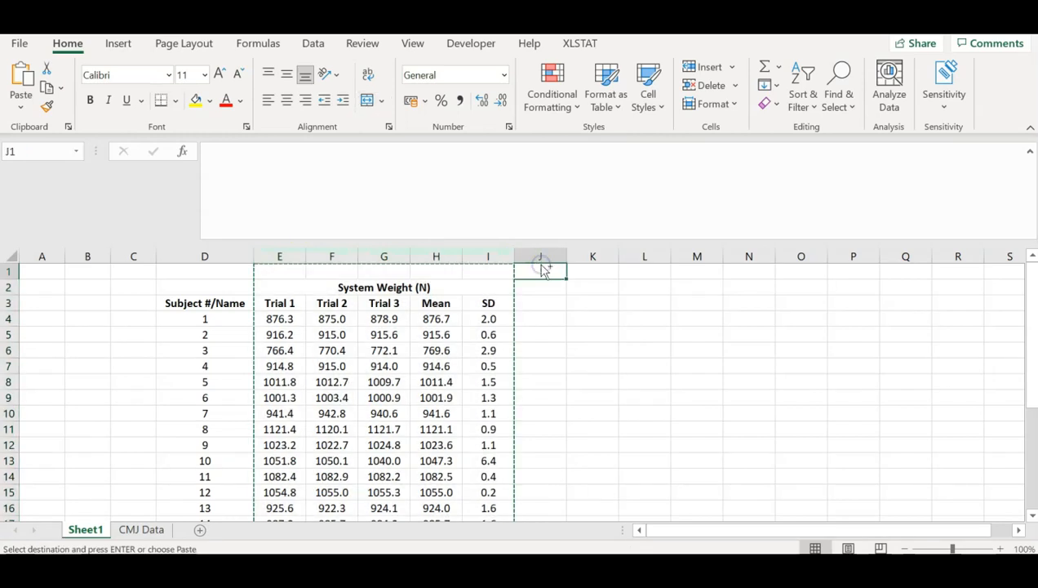
{"action": "key", "text": "ctrl+v"}
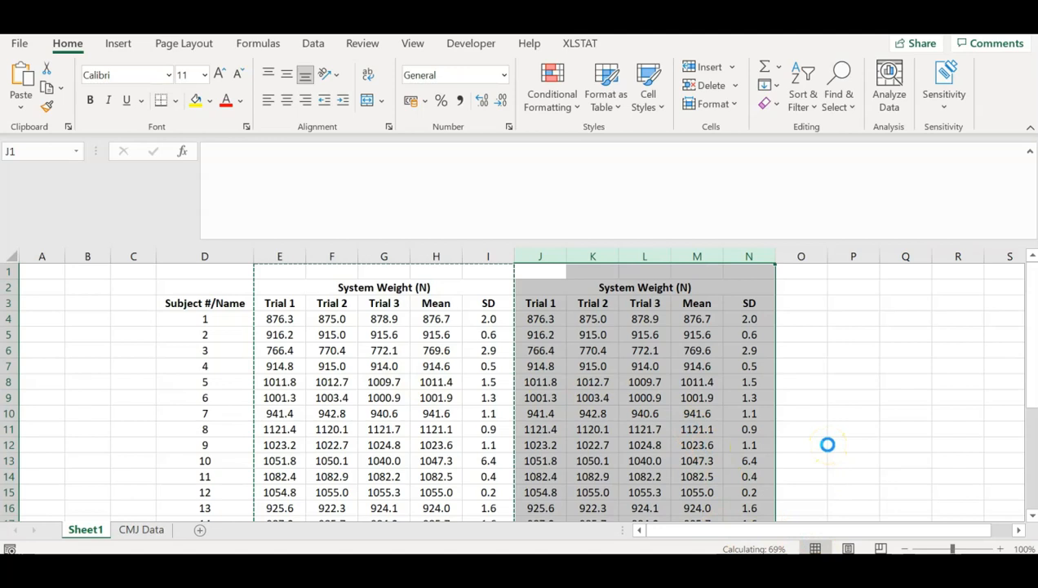
Retitle the copied block's heading in J2 as Jump Height (cm).
{"action": "left_click", "coordinate": [638, 287]}
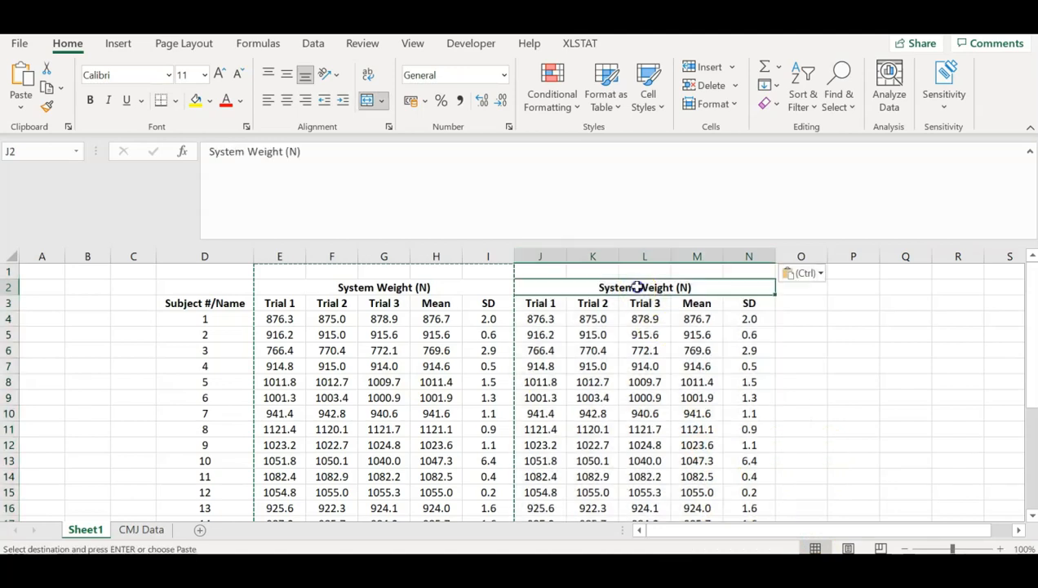
{"action": "left_click_drag", "start_coordinate": [280, 151], "coordinate": [129, 151]}
{"action": "type", "text": "Jump Height"}
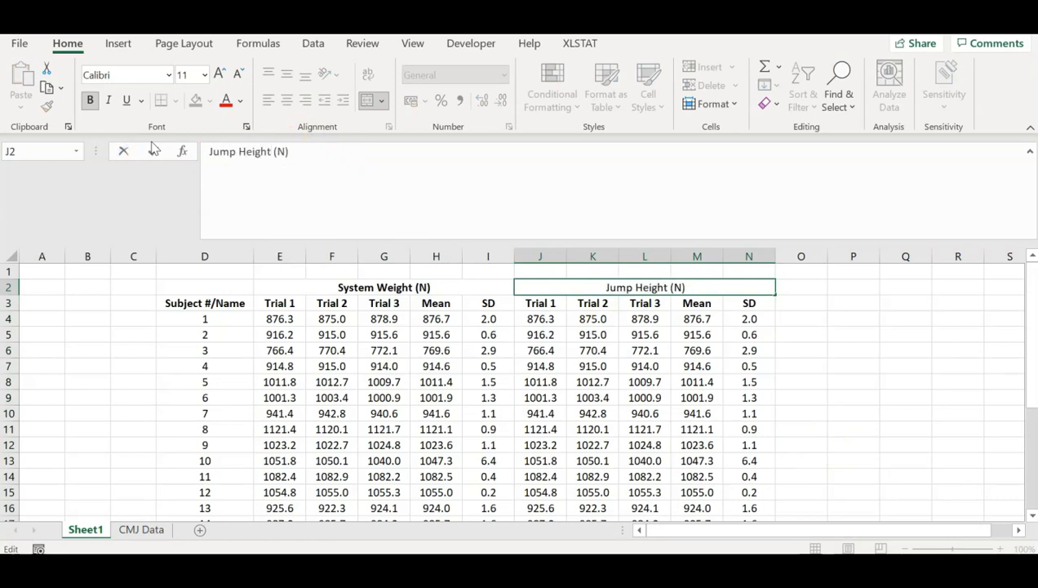
{"action": "key", "text": "BackSpace"}
{"action": "type", "text": "cm"}
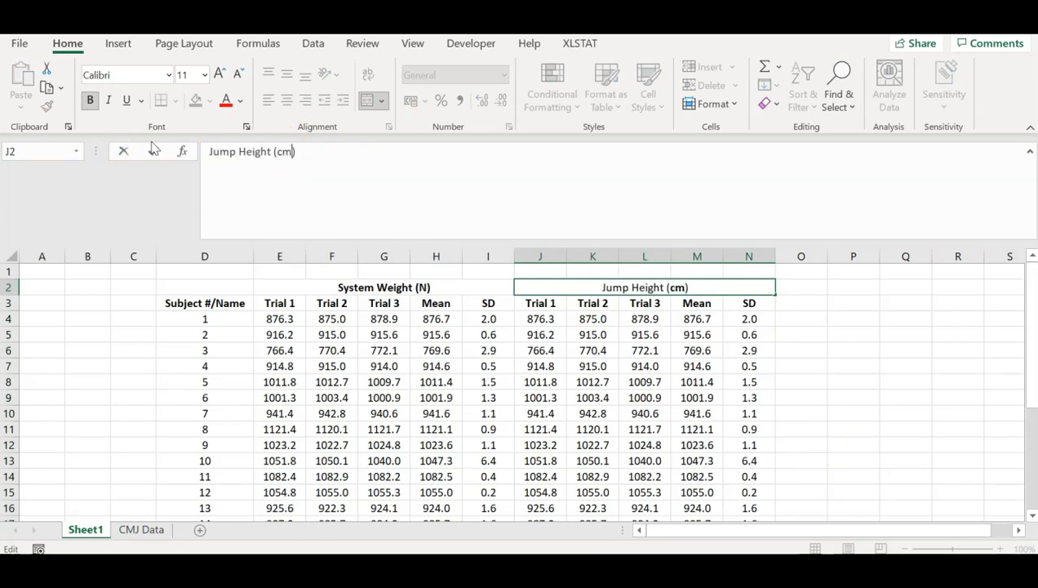
{"action": "key", "text": "Return"}
Locate the Jump Height column K in CMJ Data, inspect its values, and return to the J2 heading on Sheet1.
{"action": "left_click", "coordinate": [147, 529]}
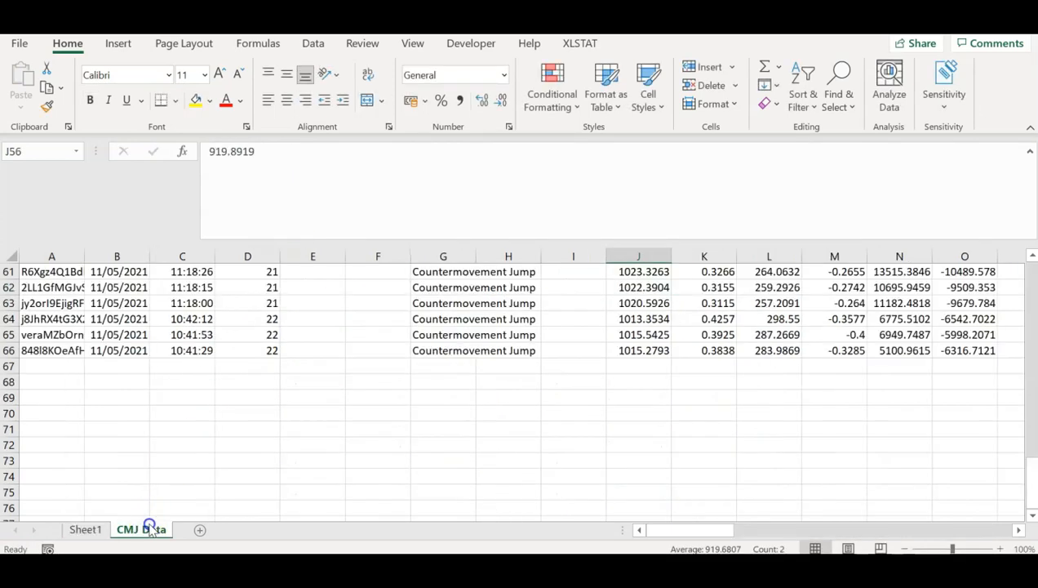
{"action": "scroll", "coordinate": [1030, 488], "scroll_direction": "up", "scroll_amount": 20}
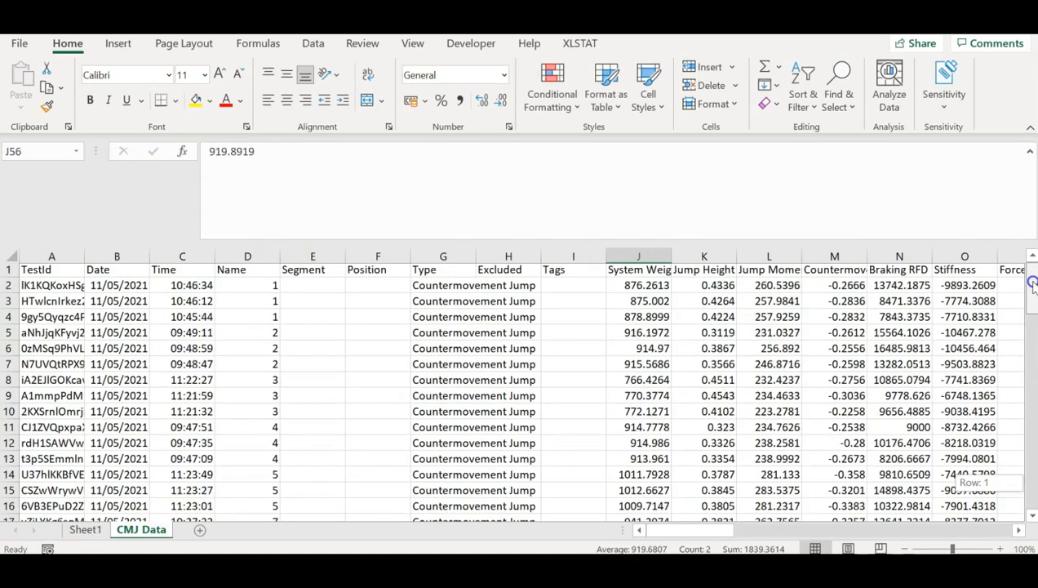
{"action": "left_click", "coordinate": [708, 286]}
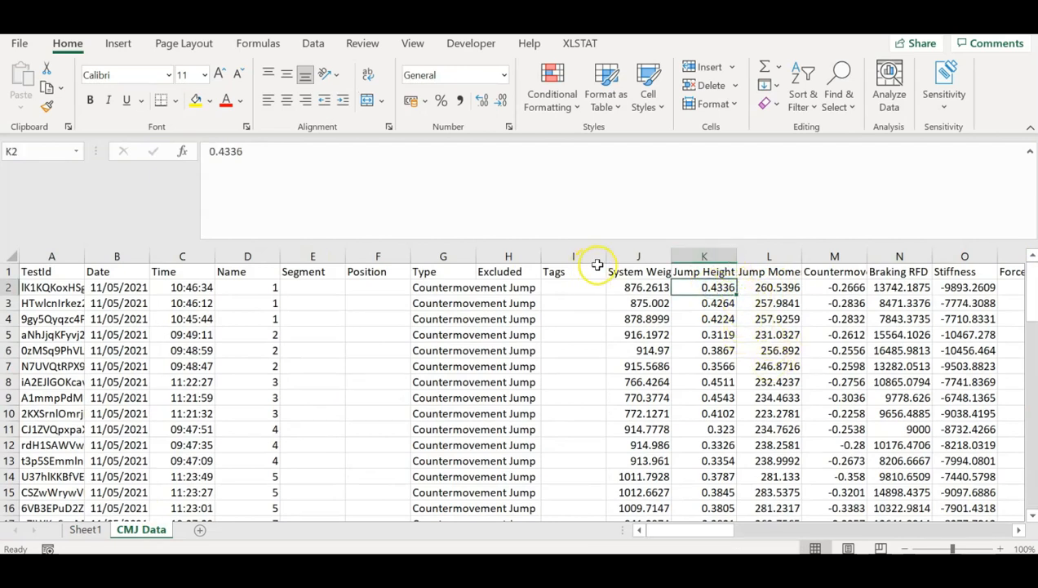
{"action": "left_click", "coordinate": [640, 256]}
{"action": "left_click", "coordinate": [716, 249]}
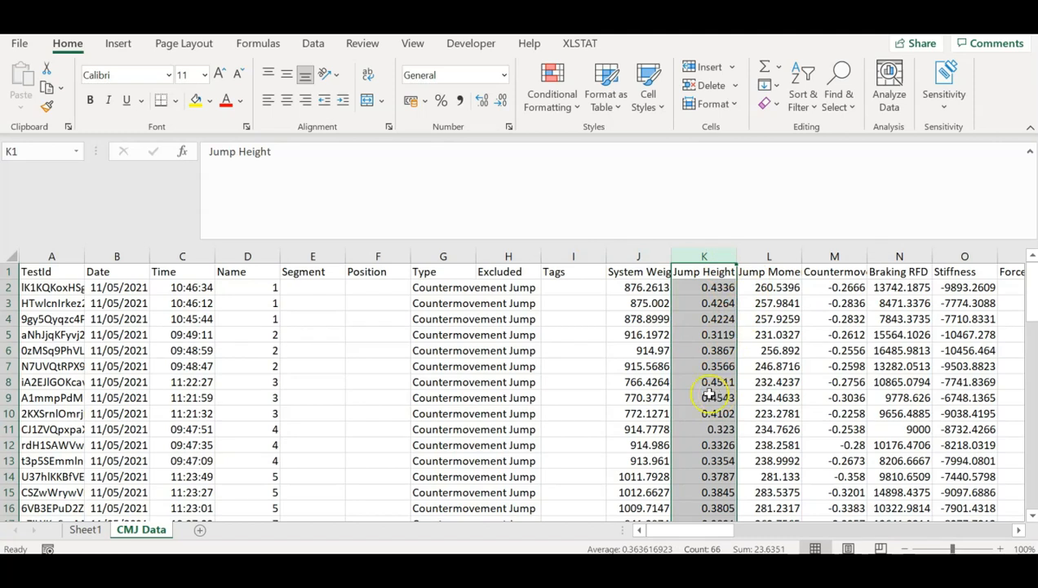
{"action": "left_click", "coordinate": [86, 530]}
{"action": "left_click", "coordinate": [637, 288]}
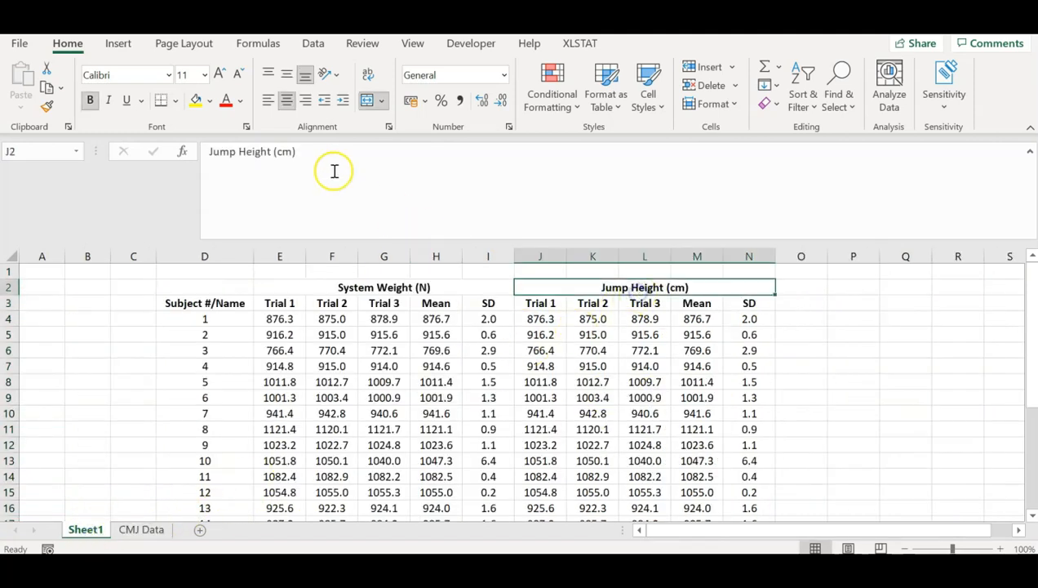
Change the unit in the J2 heading so it reads Jump Height (m).
{"action": "left_click", "coordinate": [282, 154]}
{"action": "key", "text": "BackSpace"}
{"action": "key", "text": "Return"}
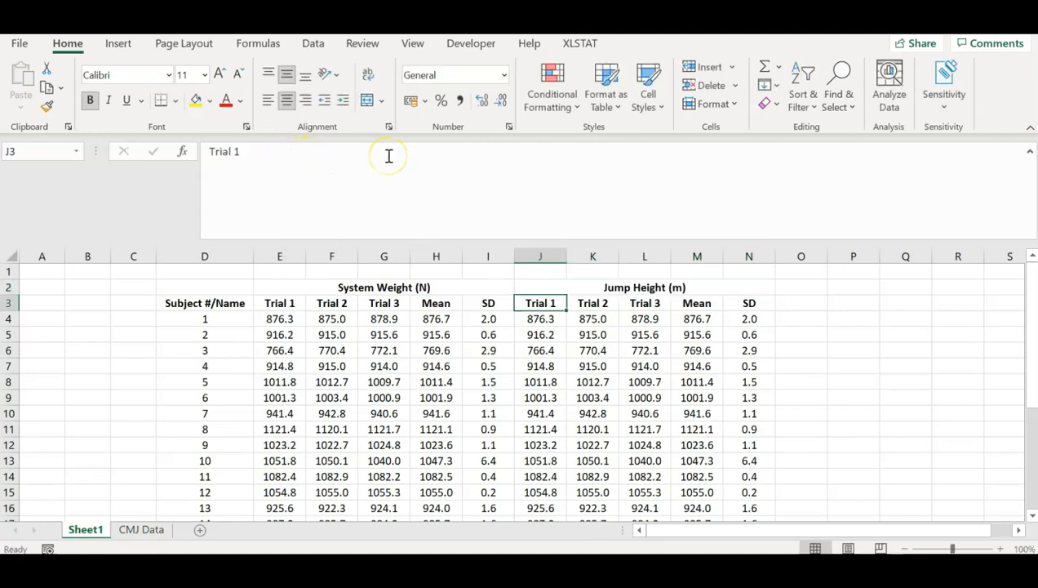
Point the trial formulas in columns J:L at the Jump Height data by replacing every $J$ with $K$.
{"action": "left_click", "coordinate": [551, 319]}
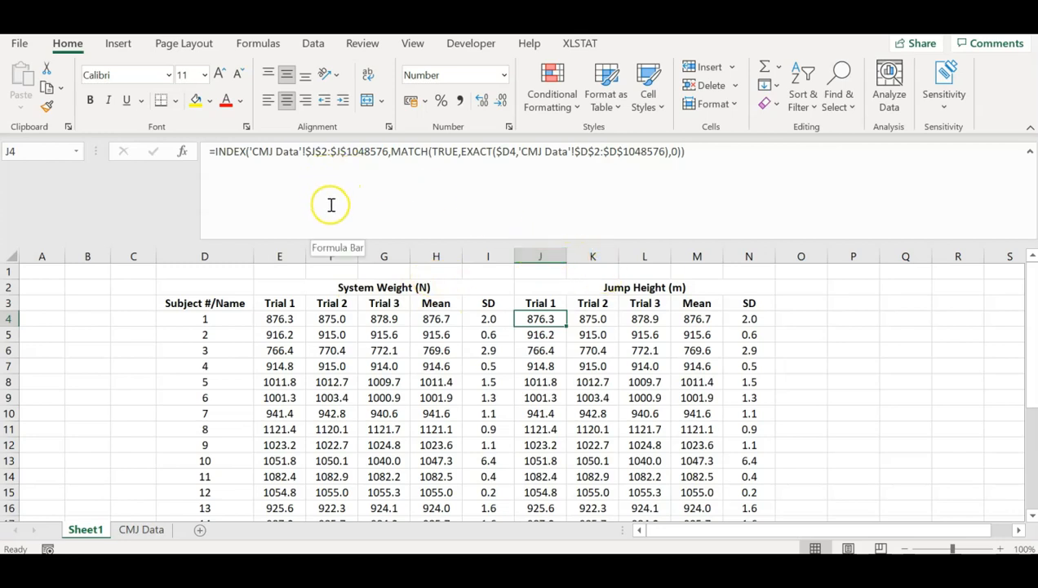
{"action": "left_click_drag", "start_coordinate": [539, 248], "coordinate": [643, 250]}
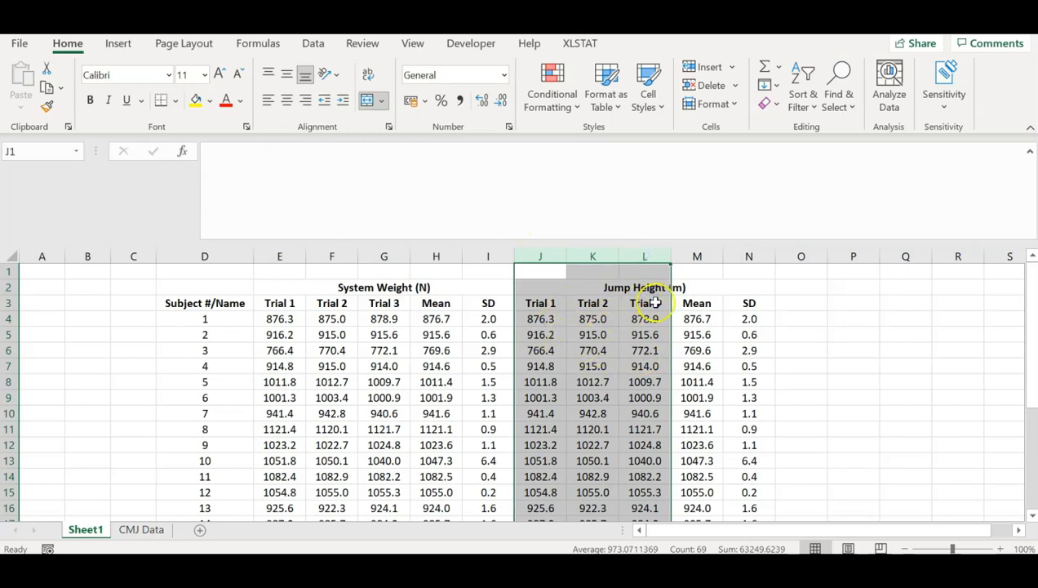
{"action": "scroll", "coordinate": [642, 364], "scroll_direction": "down", "scroll_amount": 4}
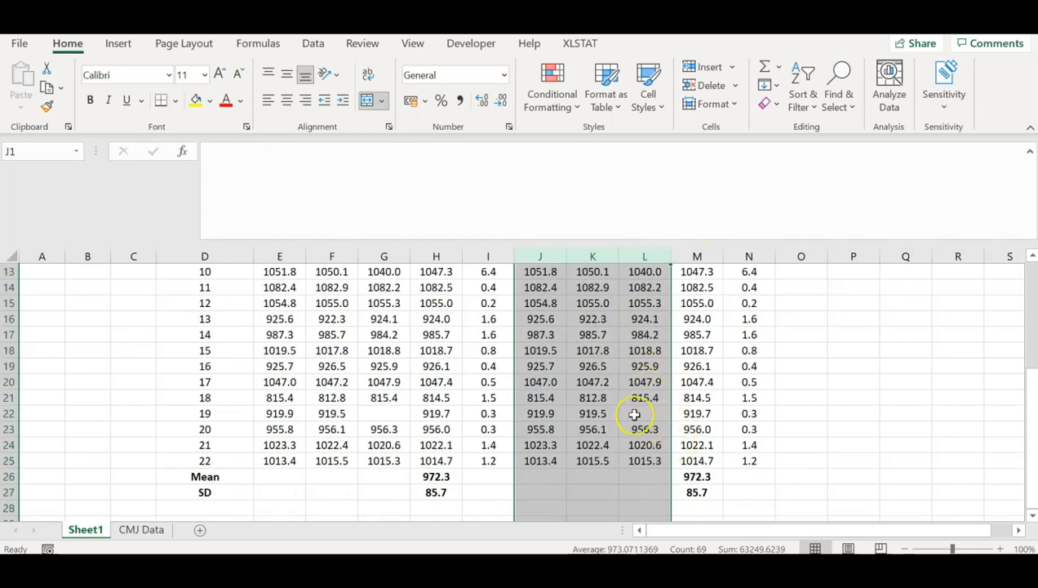
{"action": "scroll", "coordinate": [624, 404], "scroll_direction": "up", "scroll_amount": 4}
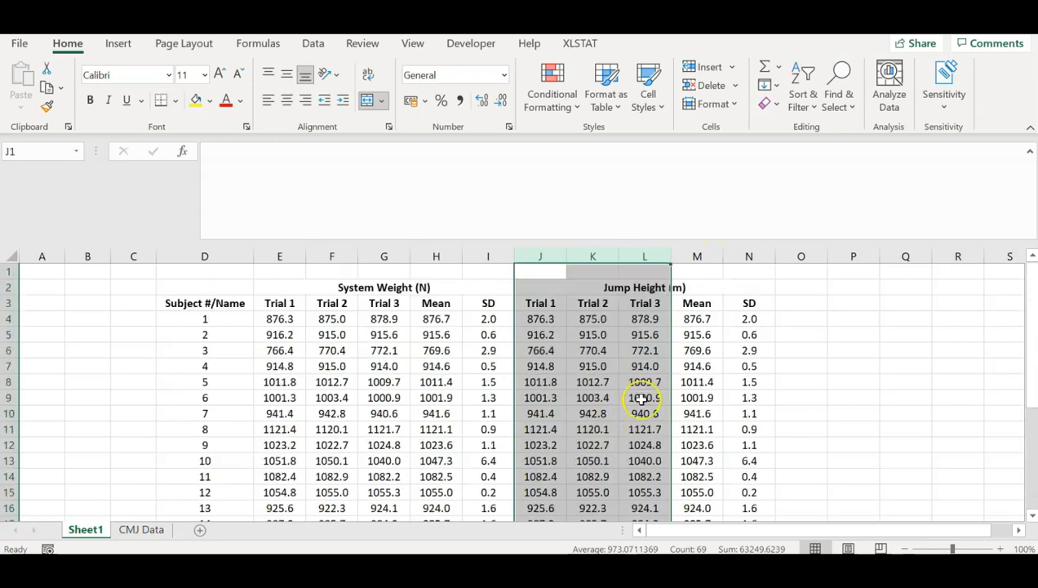
{"action": "left_click", "coordinate": [839, 94]}
{"action": "left_click", "coordinate": [857, 153]}
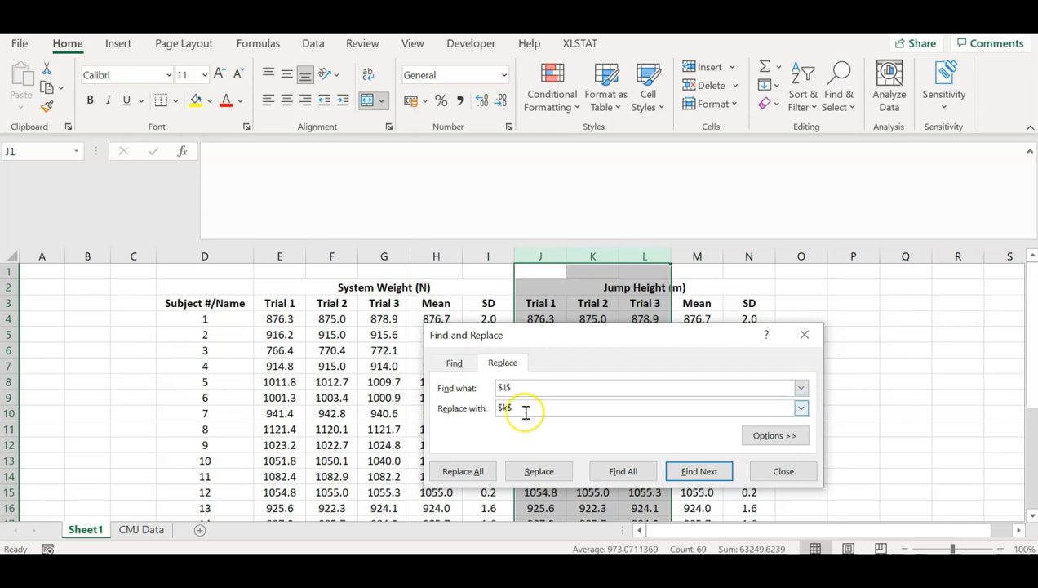
{"action": "left_click", "coordinate": [459, 471]}
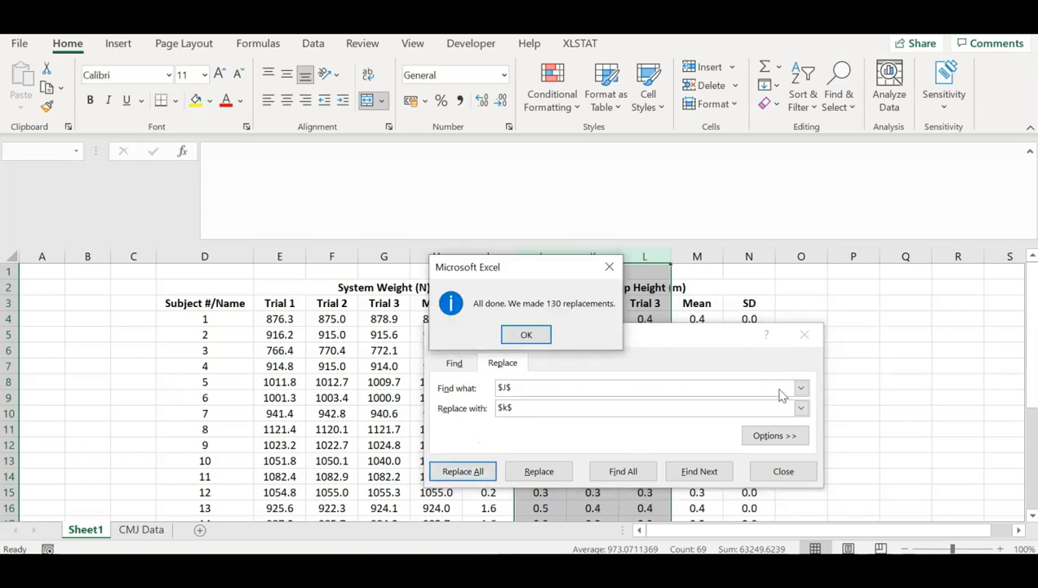
{"action": "left_click", "coordinate": [525, 335]}
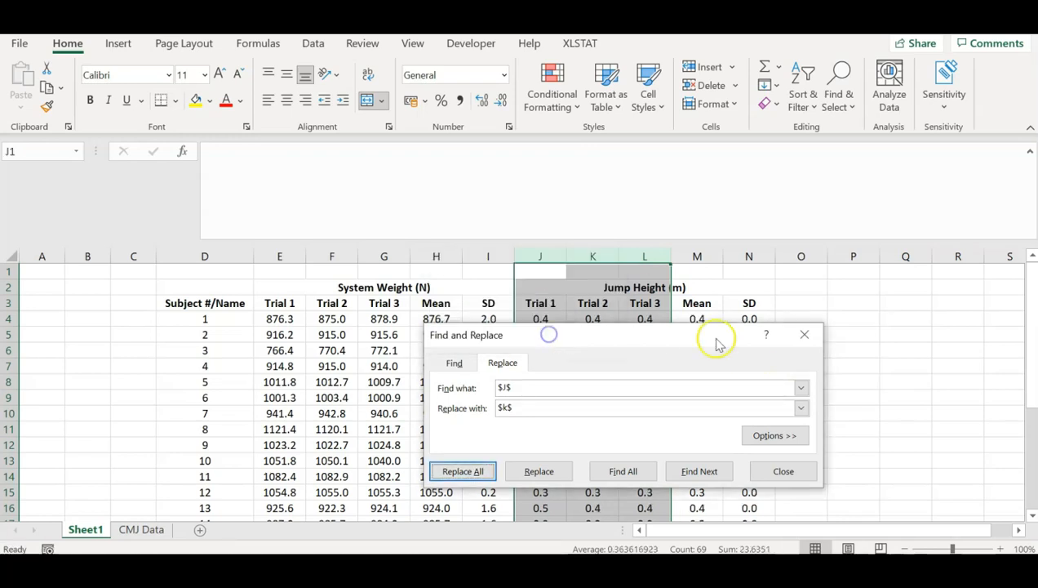
{"action": "left_click", "coordinate": [804, 336]}
Show the Jump Height trial values in J4:L25 with two decimal places and look over the subjects' results.
{"action": "left_click_drag", "start_coordinate": [543, 321], "coordinate": [642, 474]}
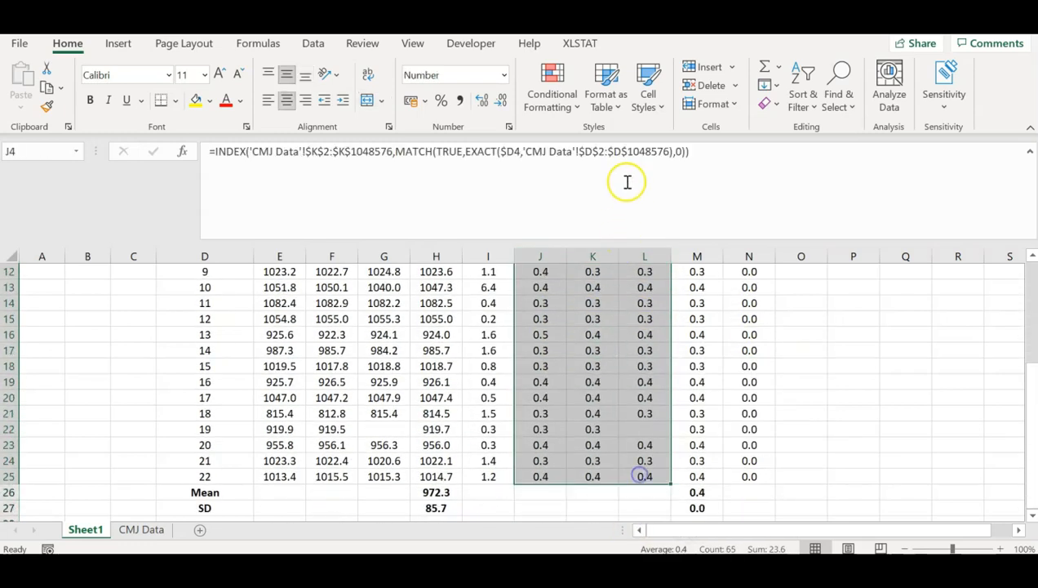
{"action": "left_click", "coordinate": [499, 102]}
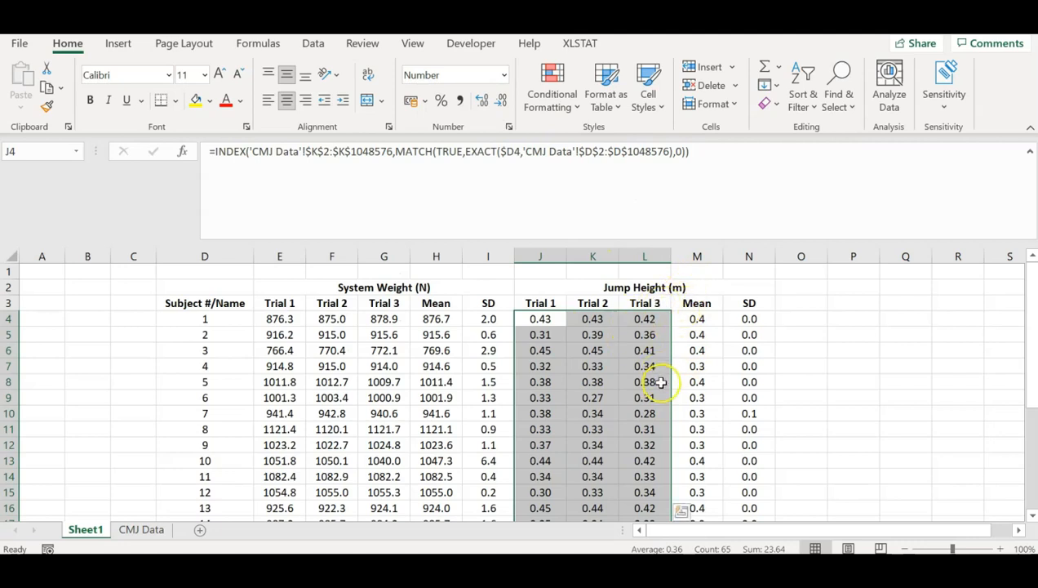
{"action": "scroll", "coordinate": [661, 384], "scroll_direction": "down", "scroll_amount": 4}
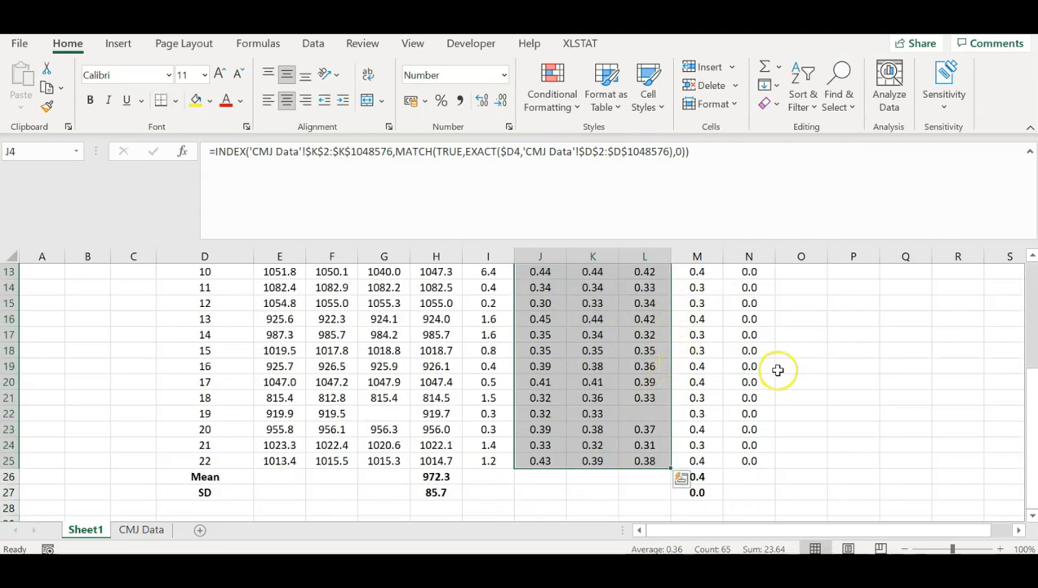
{"action": "scroll", "coordinate": [696, 370], "scroll_direction": "up", "scroll_amount": 4}
{"action": "scroll", "coordinate": [695, 382], "scroll_direction": "down", "scroll_amount": 4}
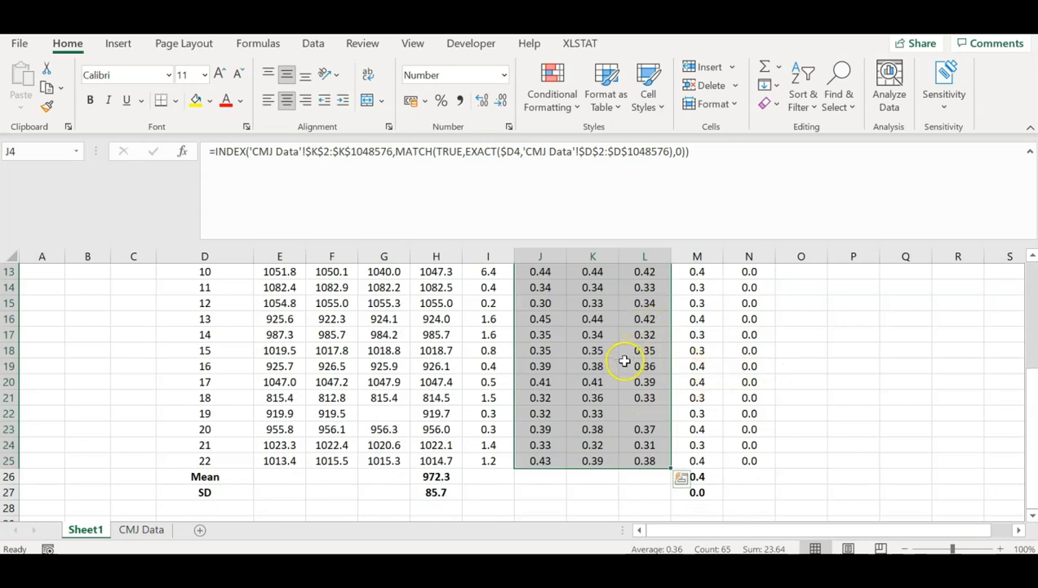
{"action": "scroll", "coordinate": [626, 408], "scroll_direction": "up", "scroll_amount": 4}
{"action": "scroll", "coordinate": [694, 384], "scroll_direction": "down", "scroll_amount": 5}
{"action": "scroll", "coordinate": [645, 380], "scroll_direction": "up", "scroll_amount": 1}
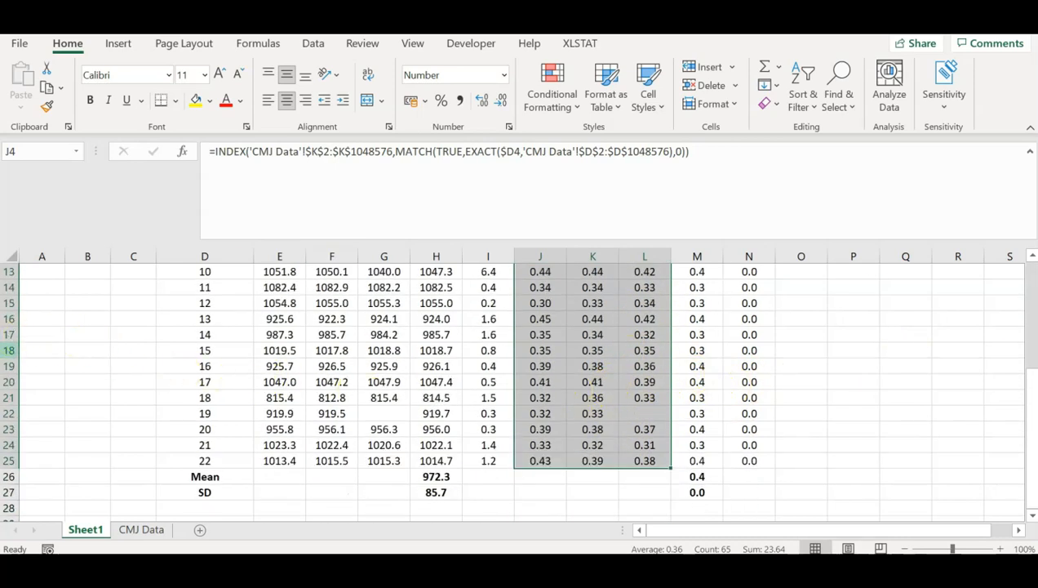
Compare subject 15's three jump heights in J18:L18 with that subject's source rows 44 to 46 in CMJ Data.
{"action": "left_click", "coordinate": [10, 350]}
{"action": "left_click_drag", "start_coordinate": [541, 350], "coordinate": [644, 351]}
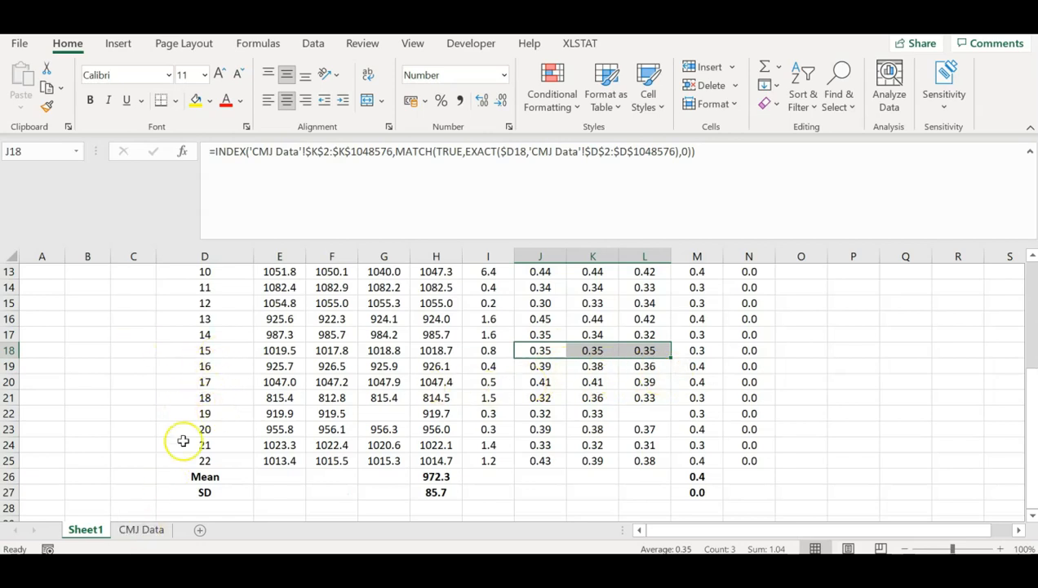
{"action": "left_click", "coordinate": [147, 531]}
{"action": "scroll", "coordinate": [392, 384], "scroll_direction": "down", "scroll_amount": 12}
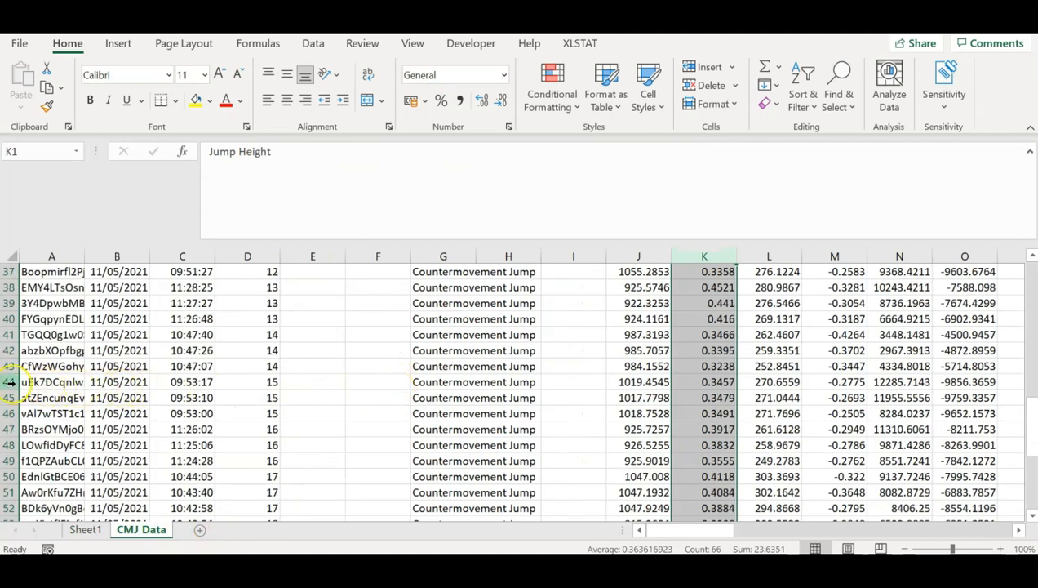
{"action": "left_click_drag", "start_coordinate": [10, 382], "coordinate": [10, 413]}
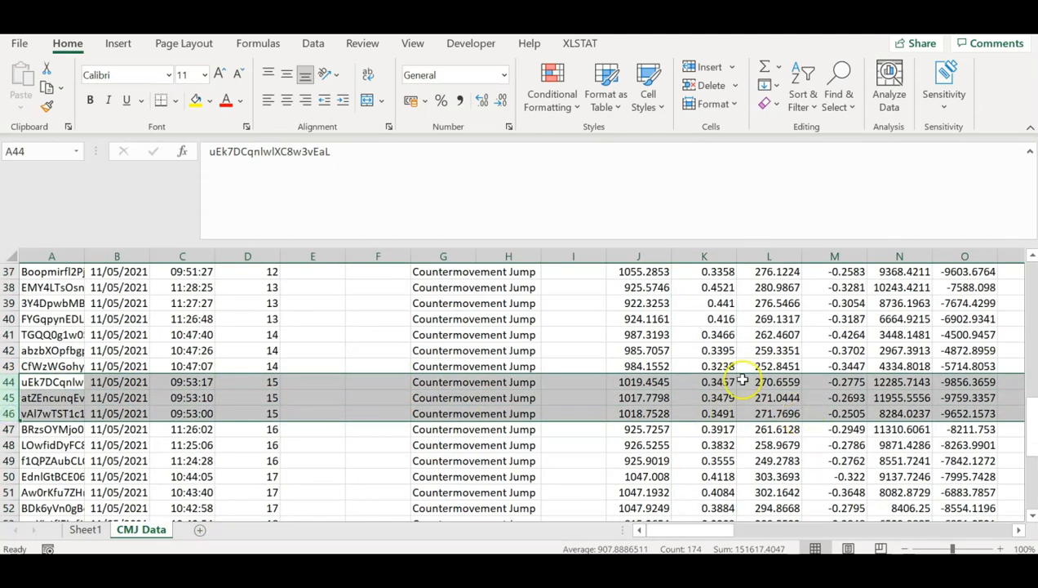
Show subject 15's jump heights in K44:K46 of CMJ Data with three decimal places.
{"action": "left_click_drag", "start_coordinate": [732, 381], "coordinate": [726, 413]}
{"action": "left_click", "coordinate": [502, 104]}
{"action": "left_click", "coordinate": [503, 104]}
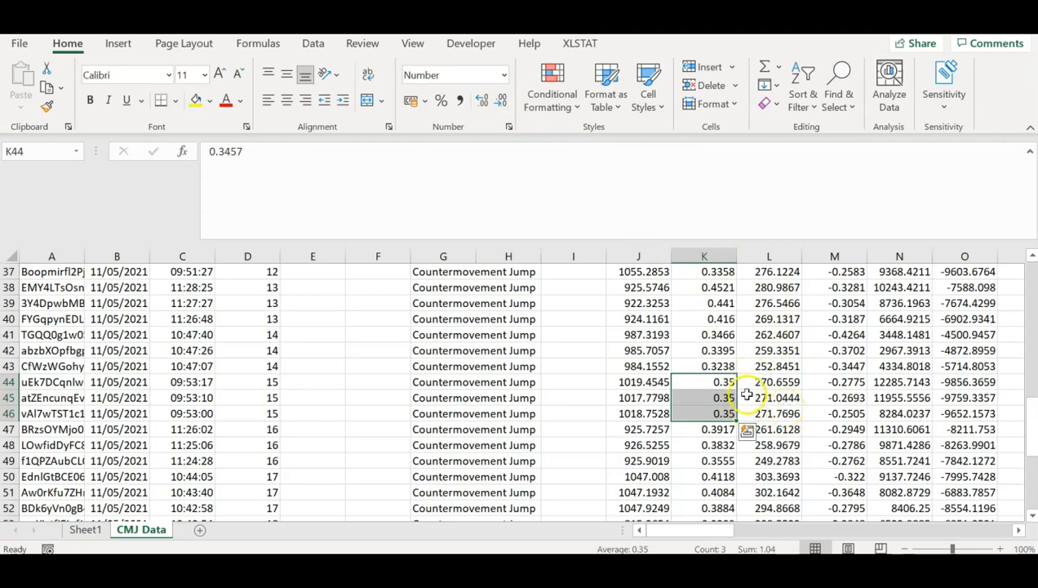
{"action": "left_click", "coordinate": [481, 99]}
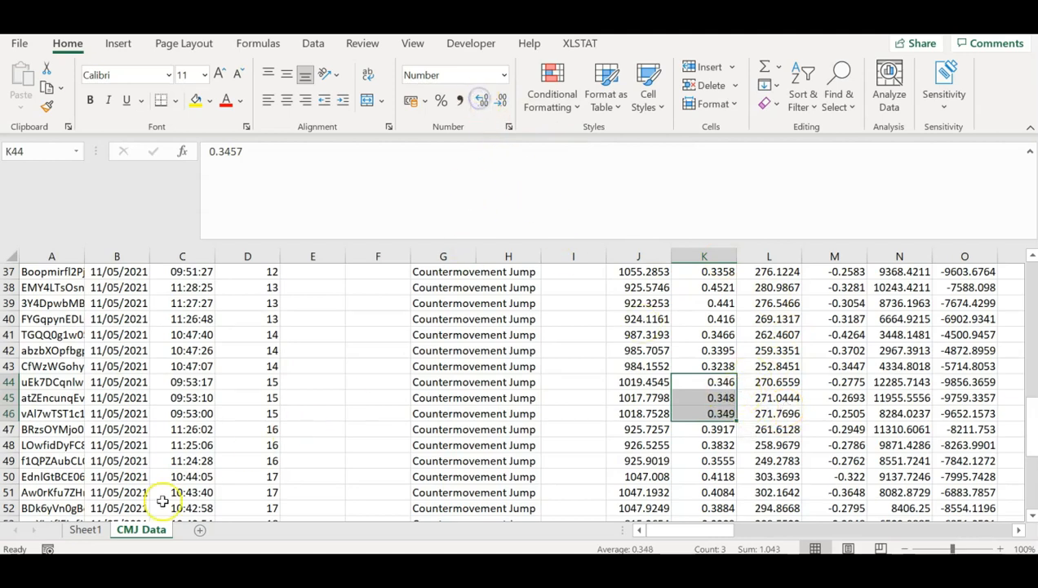
Duplicate the System Weight block in Sheet1 columns E:I into columns O:S.
{"action": "left_click", "coordinate": [86, 529]}
{"action": "scroll", "coordinate": [500, 403], "scroll_direction": "up", "scroll_amount": 4}
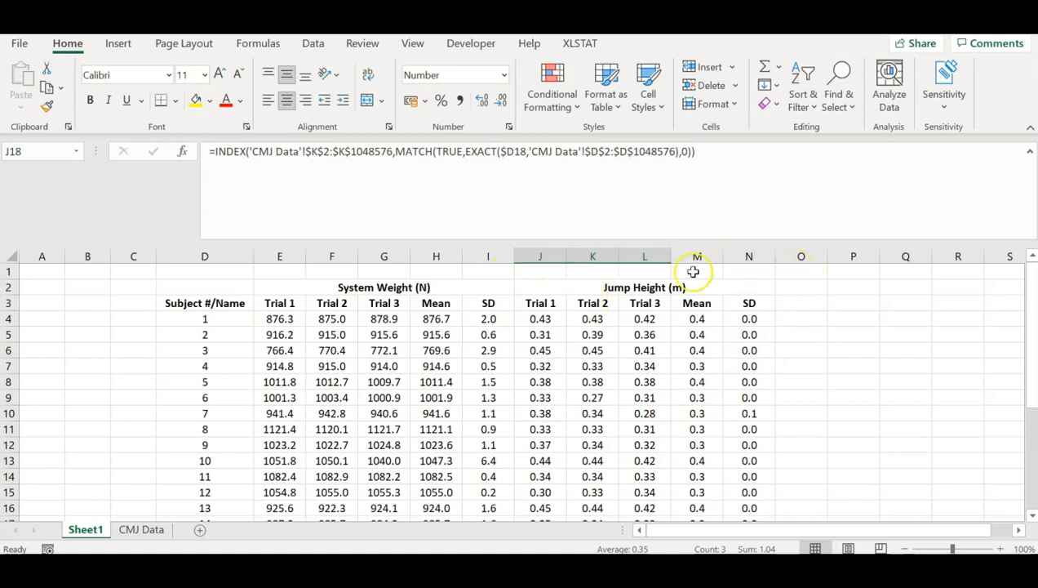
{"action": "left_click_drag", "start_coordinate": [551, 255], "coordinate": [746, 253]}
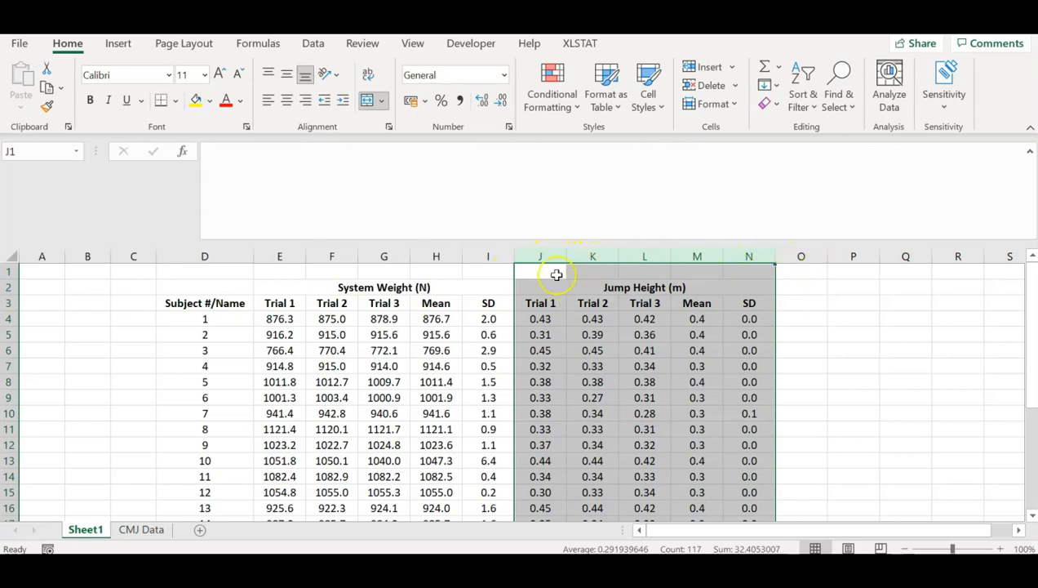
{"action": "left_click_drag", "start_coordinate": [286, 255], "coordinate": [493, 255]}
{"action": "key", "text": "ctrl+c"}
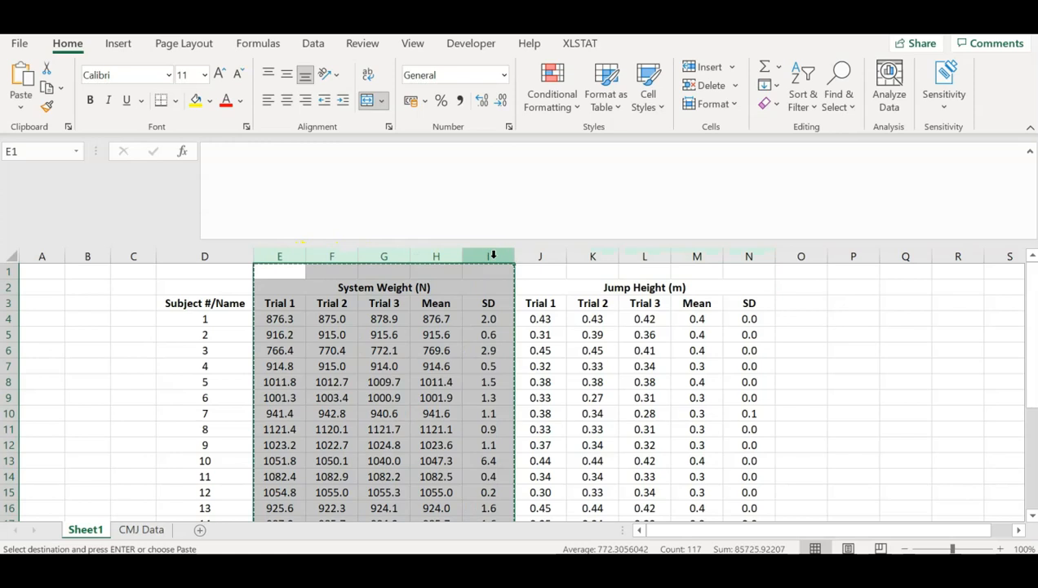
{"action": "left_click", "coordinate": [801, 256]}
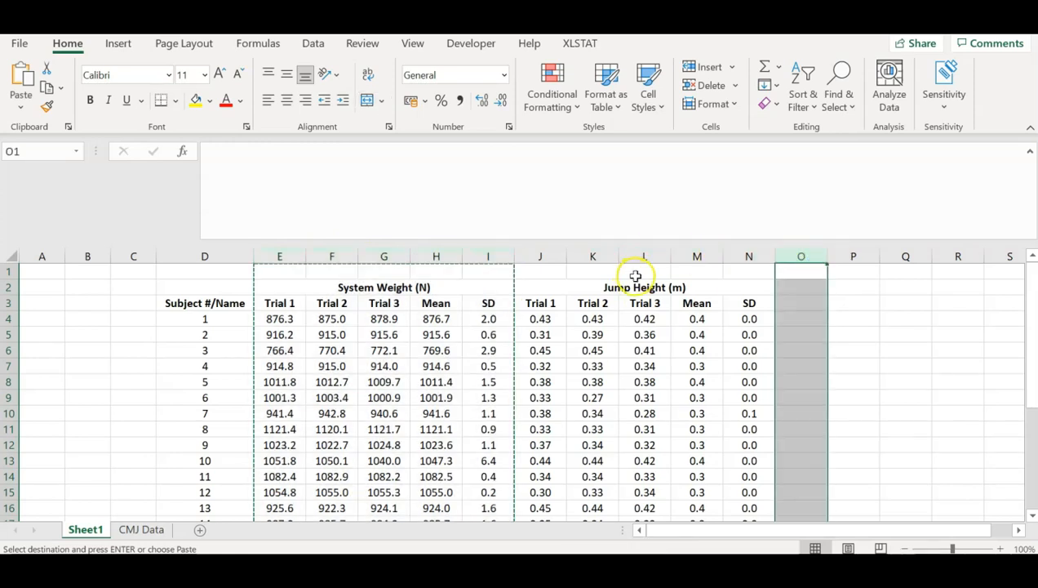
{"action": "key", "text": "ctrl+v"}
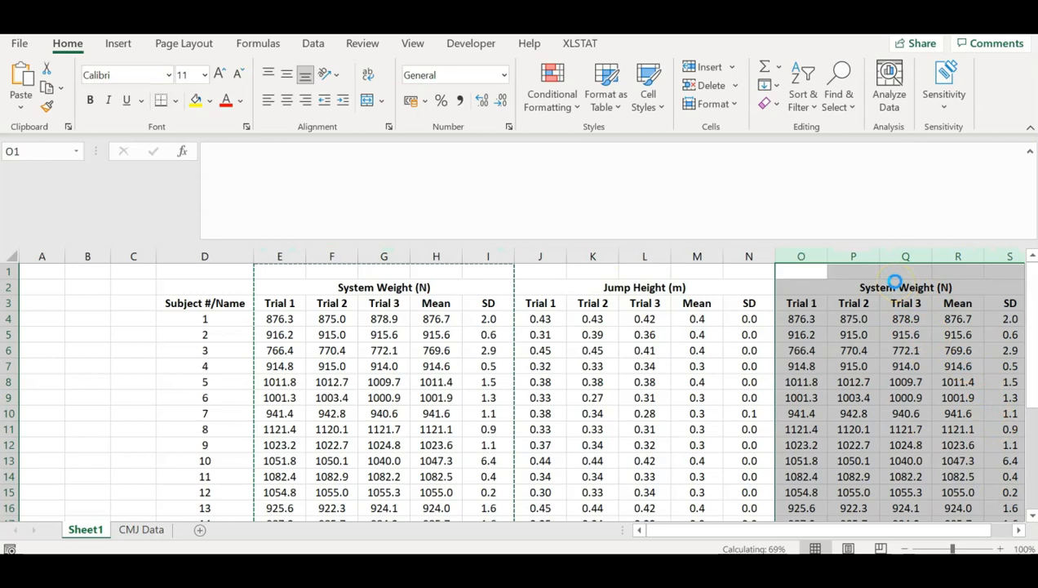
Retitle the newly pasted block's heading in O2 as Jump Momentum (kg.m/s).
{"action": "left_click", "coordinate": [909, 287]}
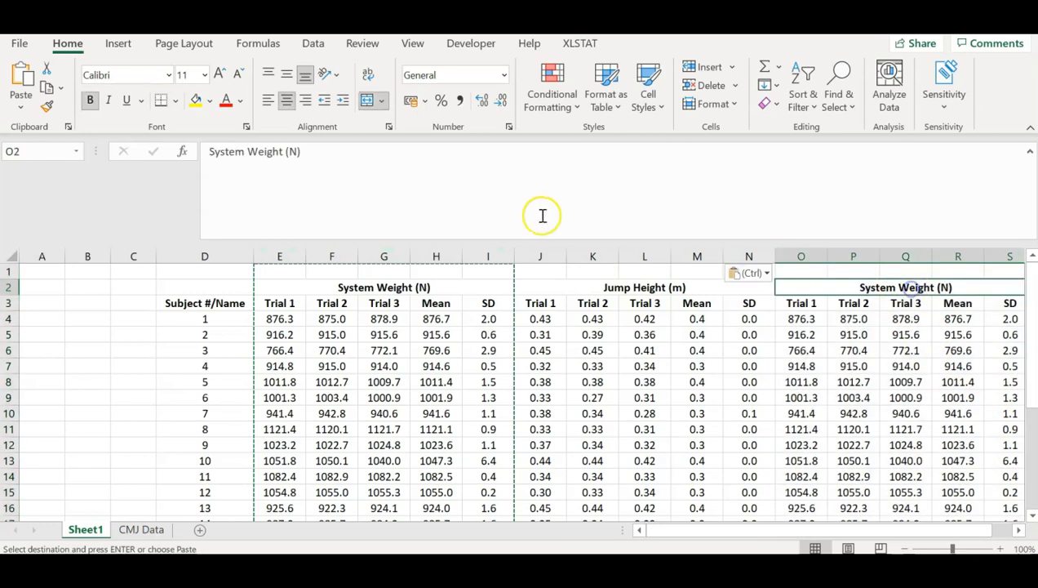
{"action": "triple_click", "coordinate": [362, 159]}
{"action": "type", "text": "Jump Momentum (kg.m/s"}
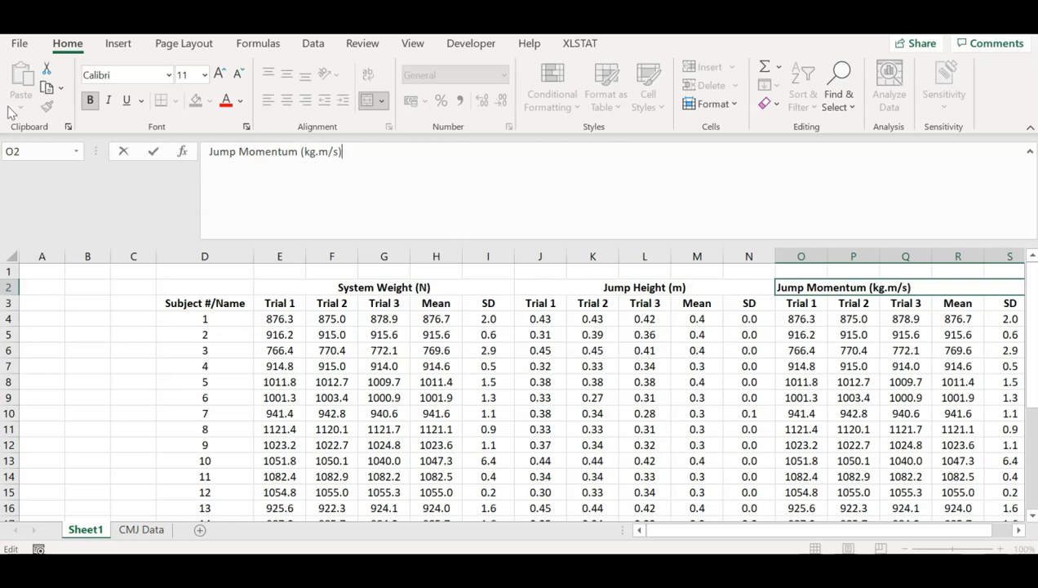
{"action": "key", "text": "Return"}
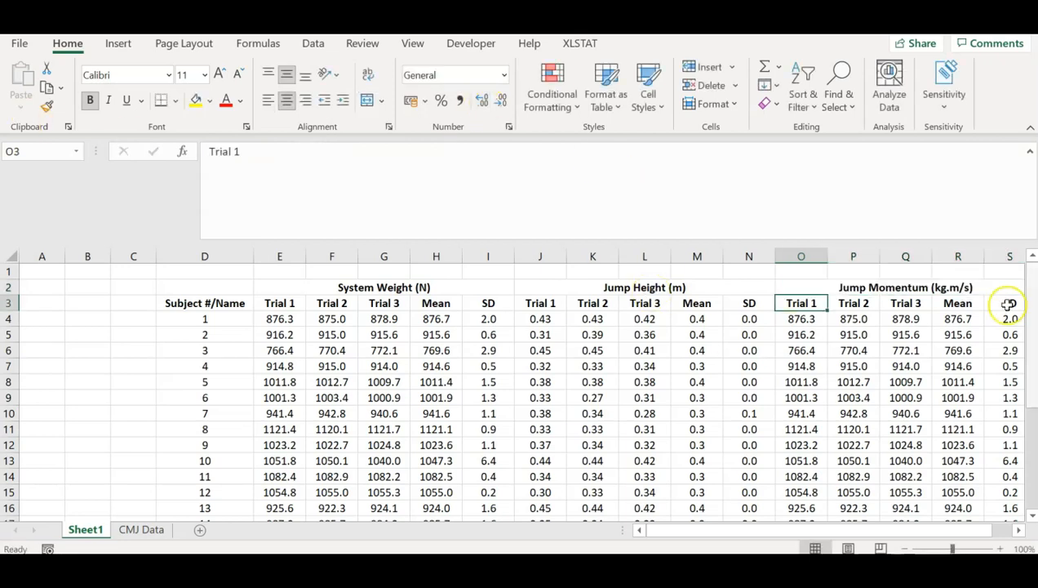
Check which column of CMJ Data holds the Jump Momentum values.
{"action": "left_click", "coordinate": [955, 286]}
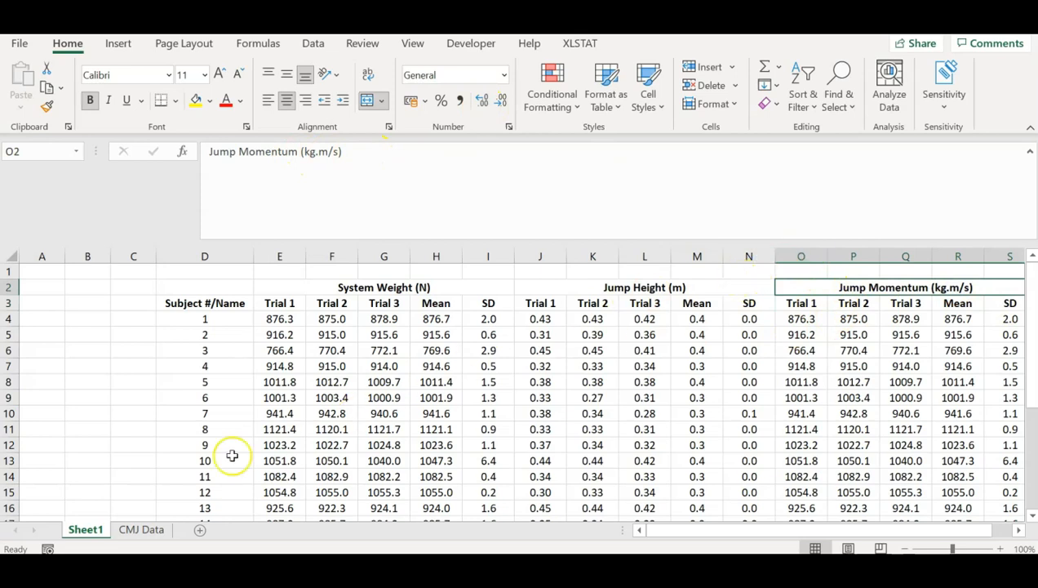
{"action": "left_click", "coordinate": [143, 531]}
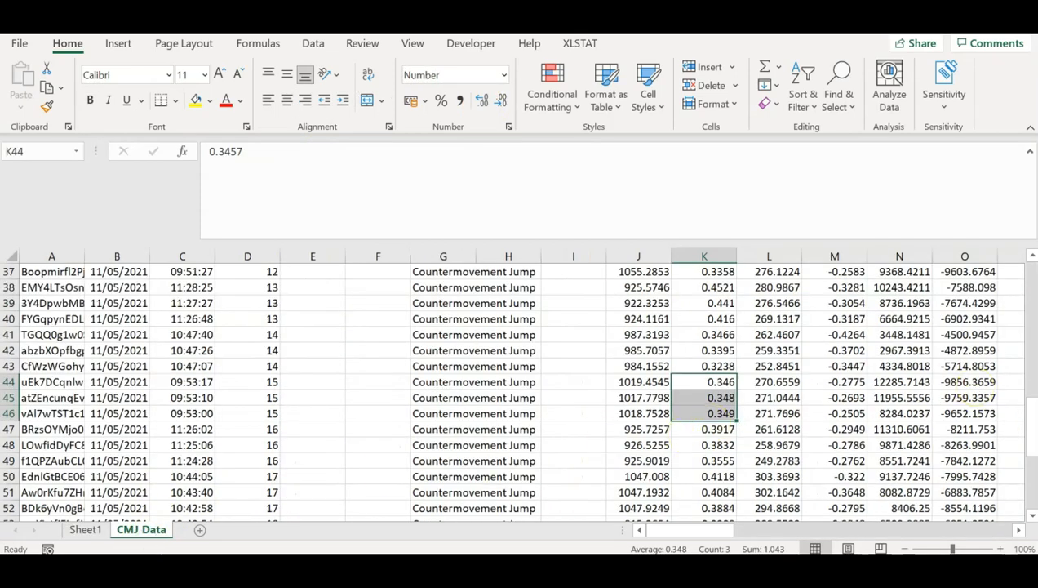
{"action": "left_click_drag", "start_coordinate": [1030, 416], "coordinate": [1032, 233]}
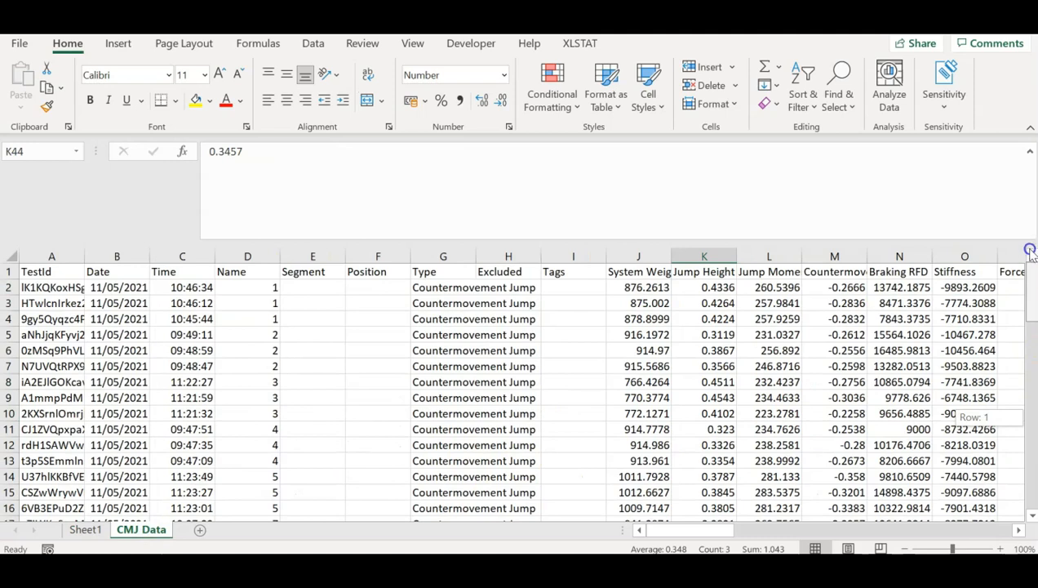
Point the trial formulas in Sheet1 columns O:Q at the Jump Momentum data by replacing every $J$ with $L$.
{"action": "left_click", "coordinate": [97, 529]}
{"action": "left_click_drag", "start_coordinate": [749, 530], "coordinate": [756, 533]}
{"action": "left_click_drag", "start_coordinate": [756, 256], "coordinate": [881, 261]}
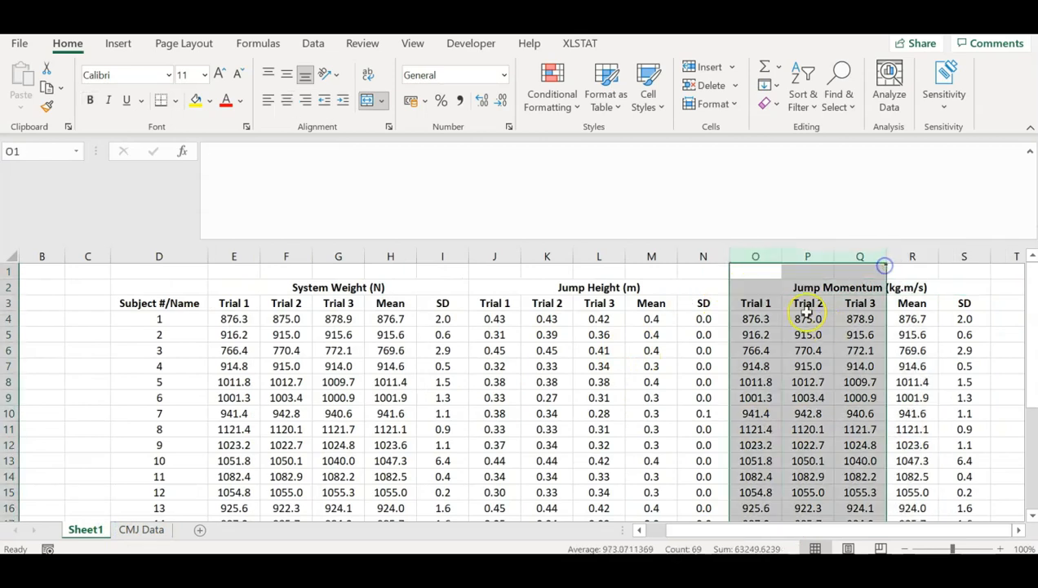
{"action": "left_click", "coordinate": [841, 98]}
{"action": "left_click", "coordinate": [869, 155]}
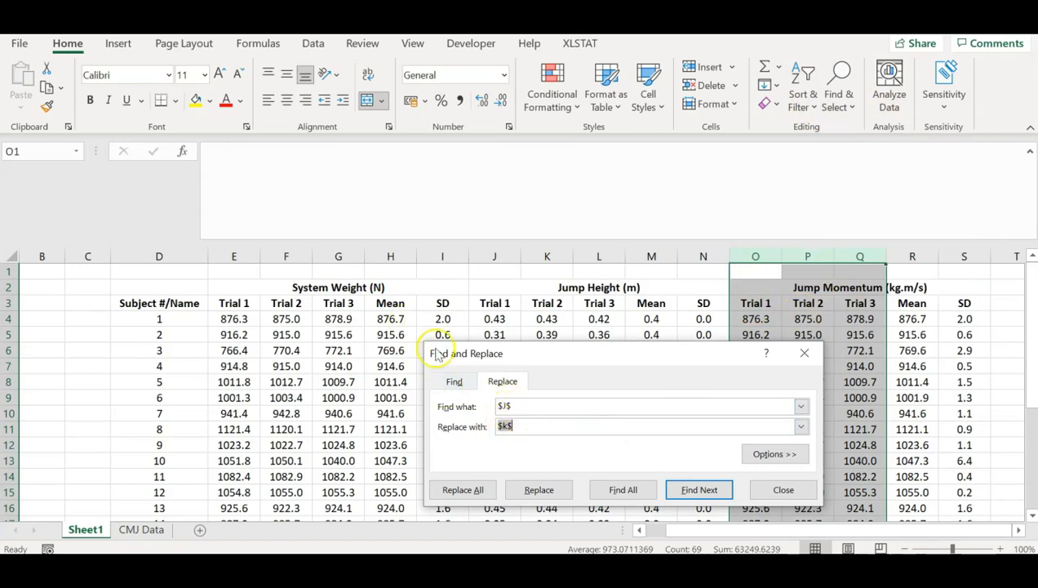
{"action": "left_click", "coordinate": [506, 429]}
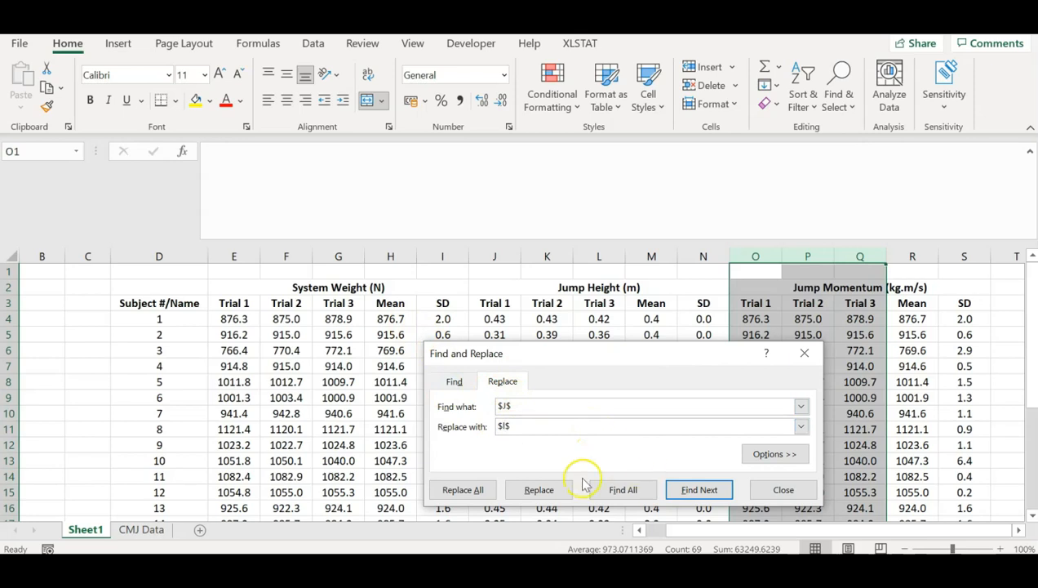
{"action": "left_click", "coordinate": [478, 489]}
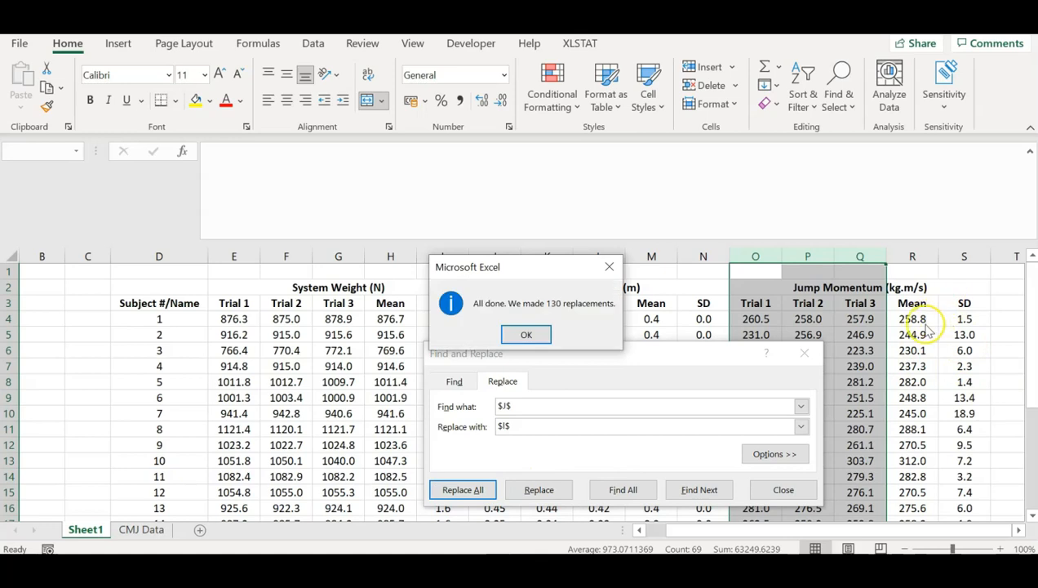
{"action": "left_click", "coordinate": [528, 335]}
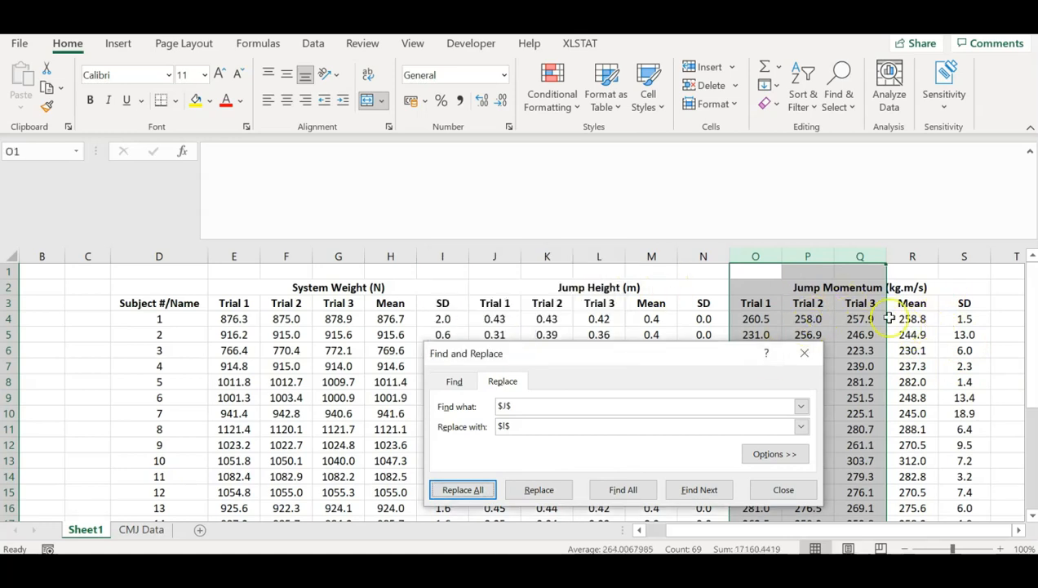
{"action": "left_click", "coordinate": [804, 358]}
Show the Jump Momentum values in O4:S25 and the group mean and SD in R26:R27 without decimals.
{"action": "left_click_drag", "start_coordinate": [755, 318], "coordinate": [968, 463]}
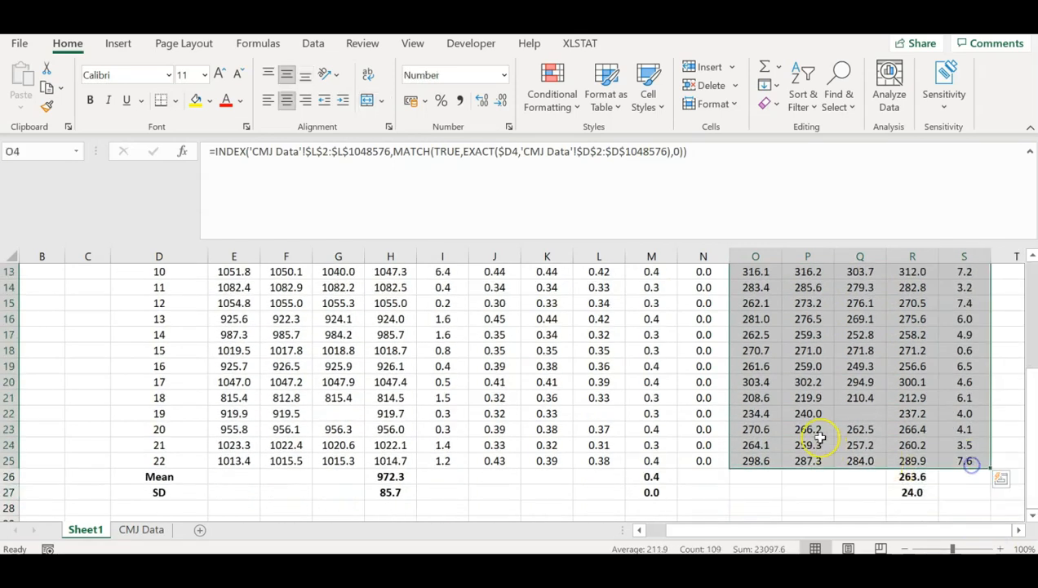
{"action": "left_click", "coordinate": [502, 100]}
{"action": "scroll", "coordinate": [869, 421], "scroll_direction": "down", "scroll_amount": 4}
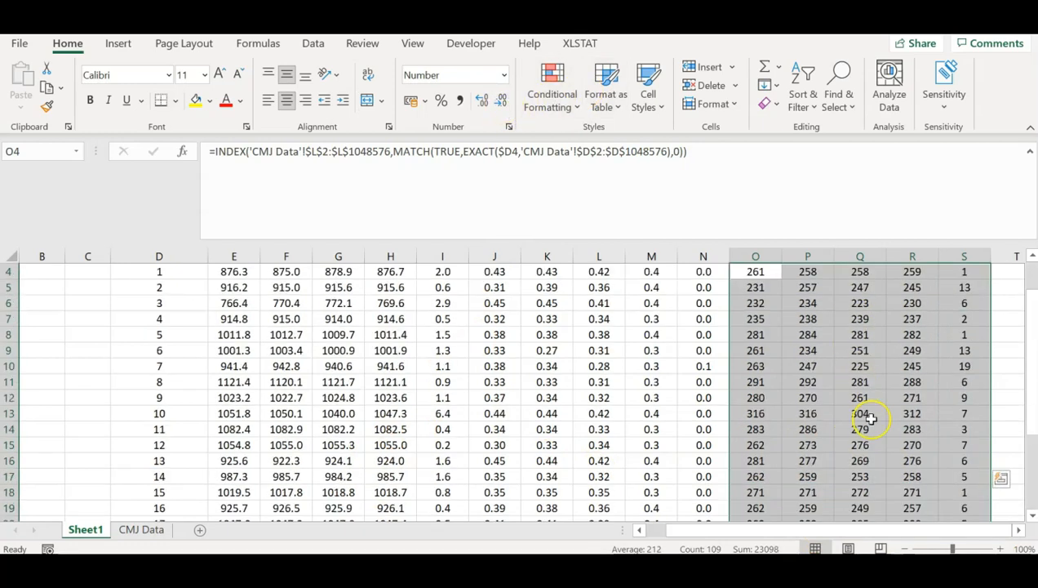
{"action": "left_click_drag", "start_coordinate": [908, 477], "coordinate": [911, 491]}
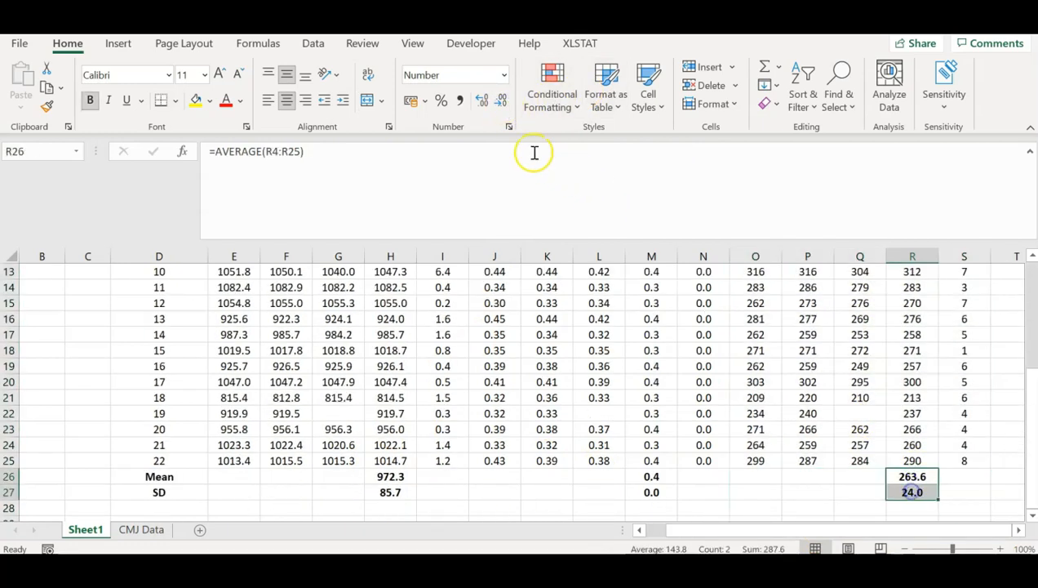
{"action": "left_click", "coordinate": [503, 100]}
{"action": "scroll", "coordinate": [779, 410], "scroll_direction": "up", "scroll_amount": 4}
{"action": "left_click", "coordinate": [767, 397]}
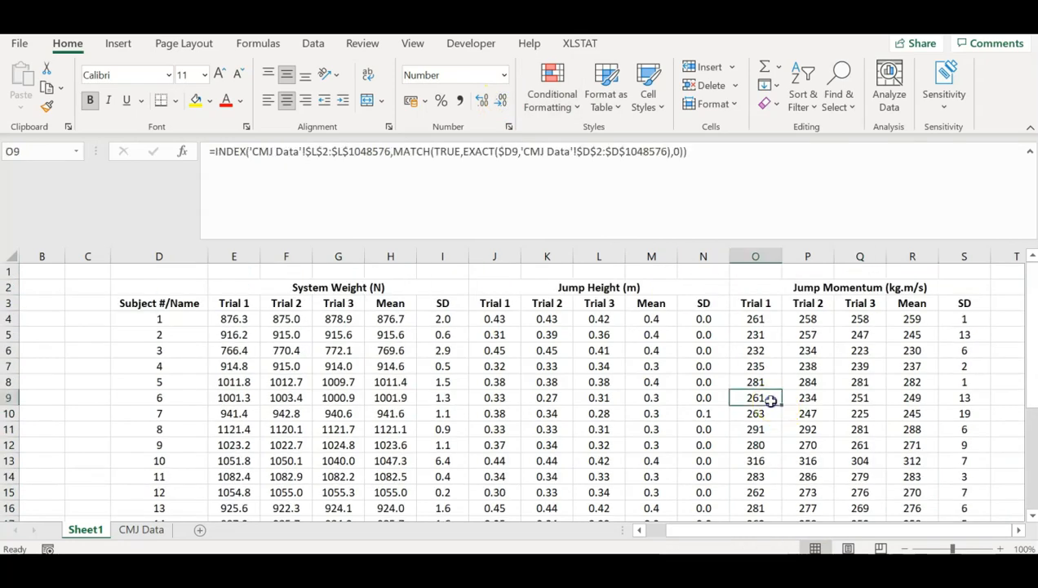
Select the subject rows on Sheet1 starting from row 4.
{"action": "left_click_drag", "start_coordinate": [725, 530], "coordinate": [754, 530]}
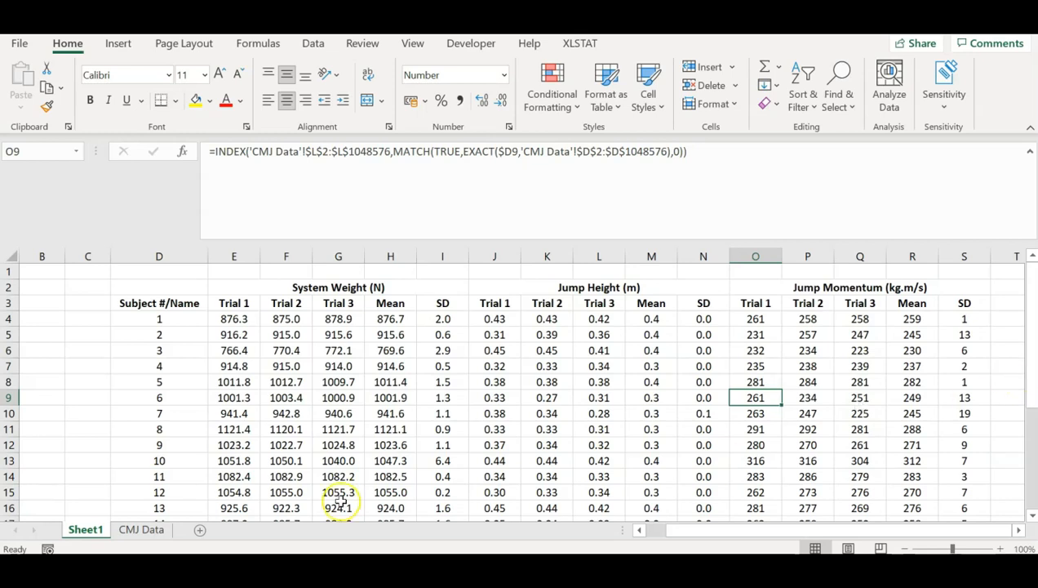
{"action": "left_click", "coordinate": [10, 318]}
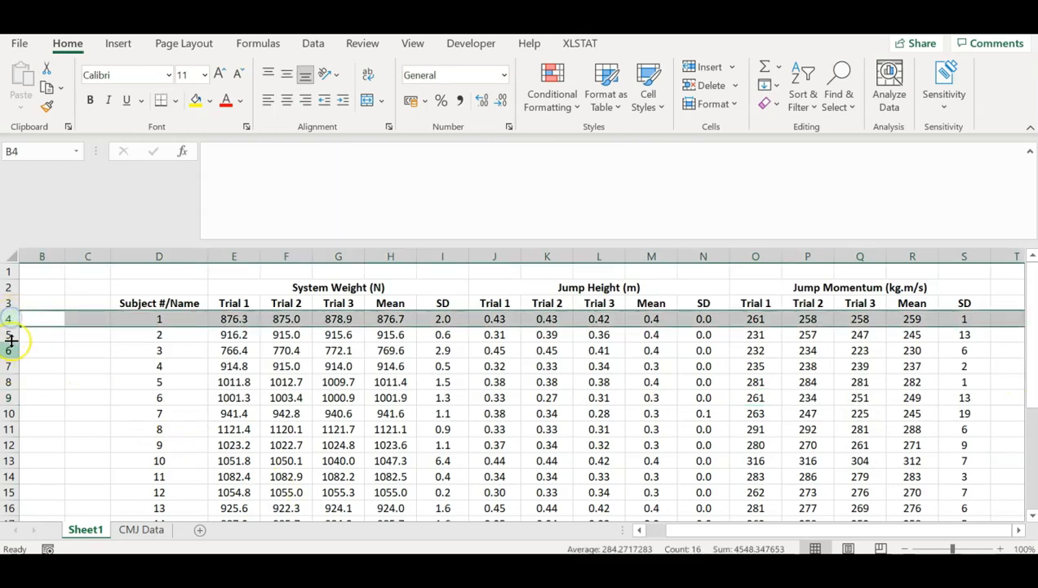